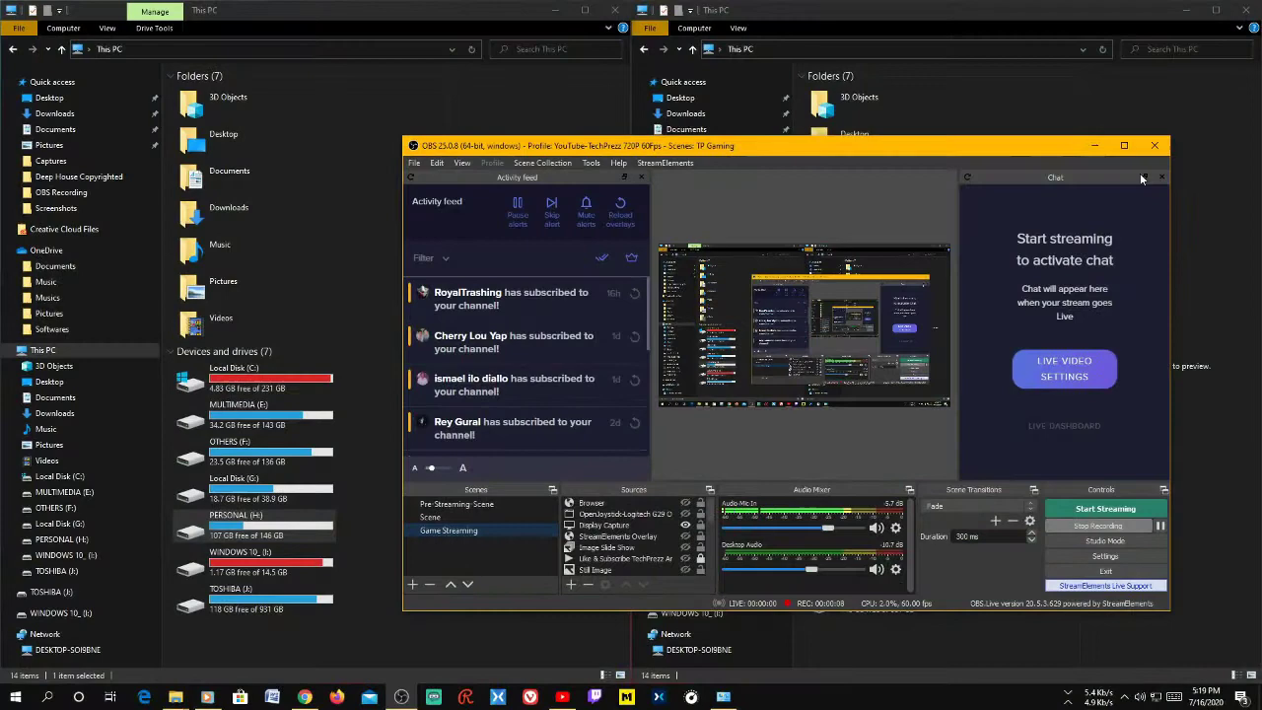
Minimize OBS Studio and expand the tray's hidden notification icons.
{"action": "left_click", "coordinate": [1094, 145]}
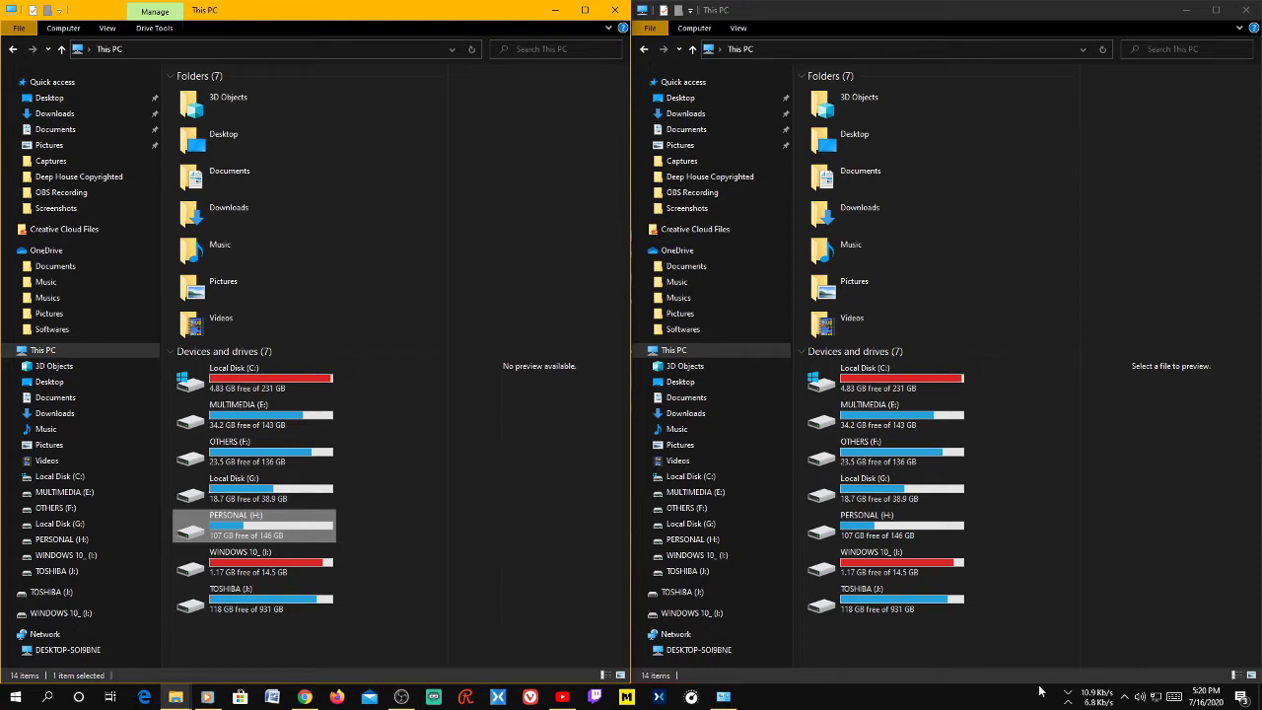
{"action": "left_click", "coordinate": [1125, 696]}
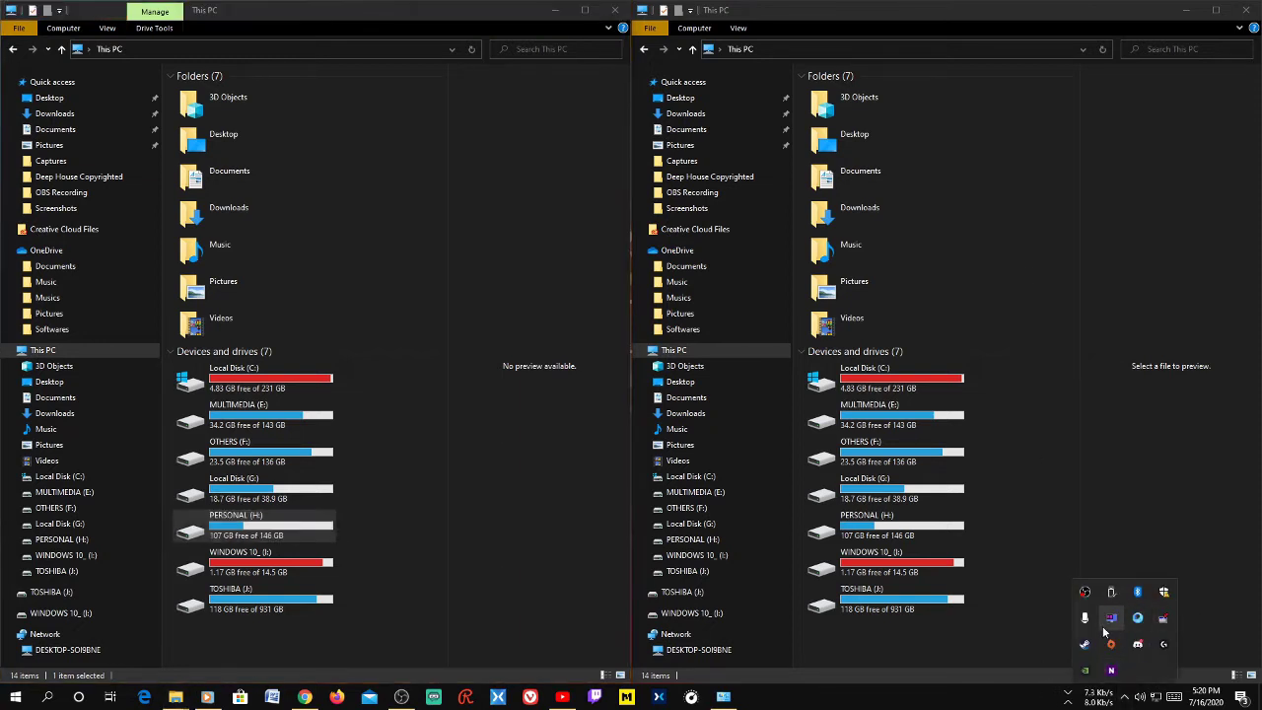
Open Steam from its tray icon and show the Library home listing six games.
{"action": "right_click", "coordinate": [1082, 646]}
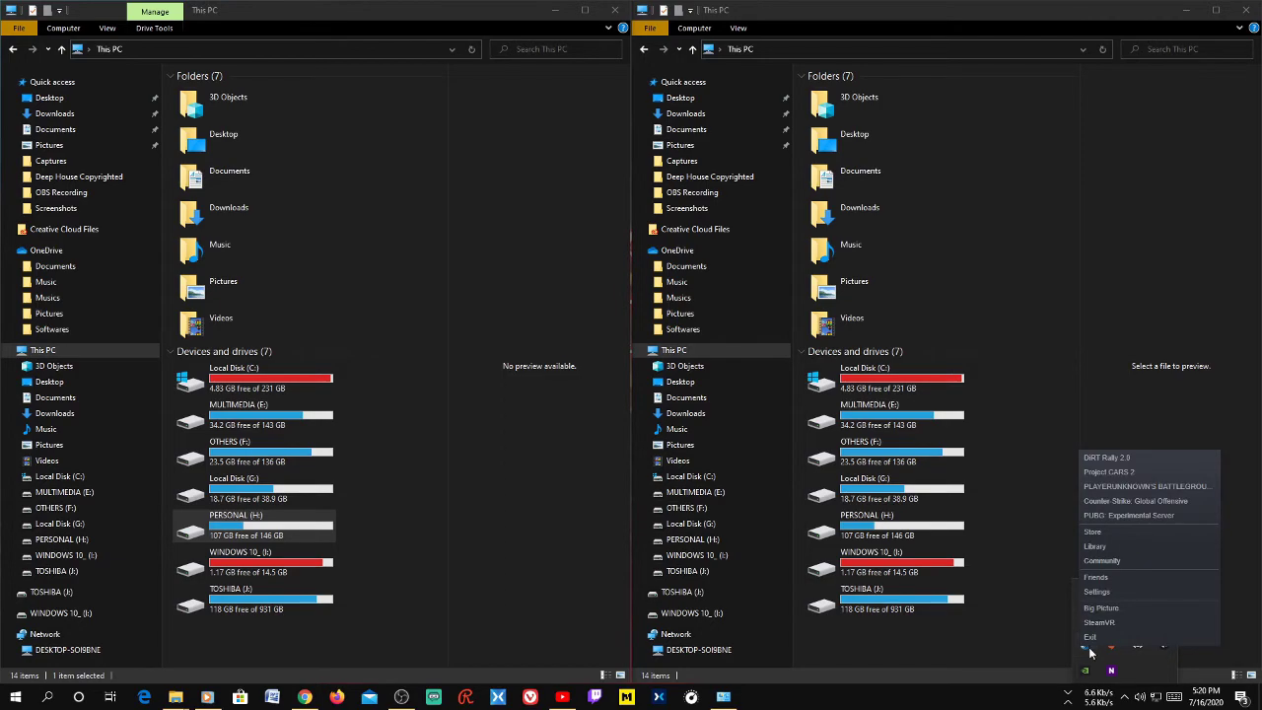
{"action": "left_click", "coordinate": [1084, 644]}
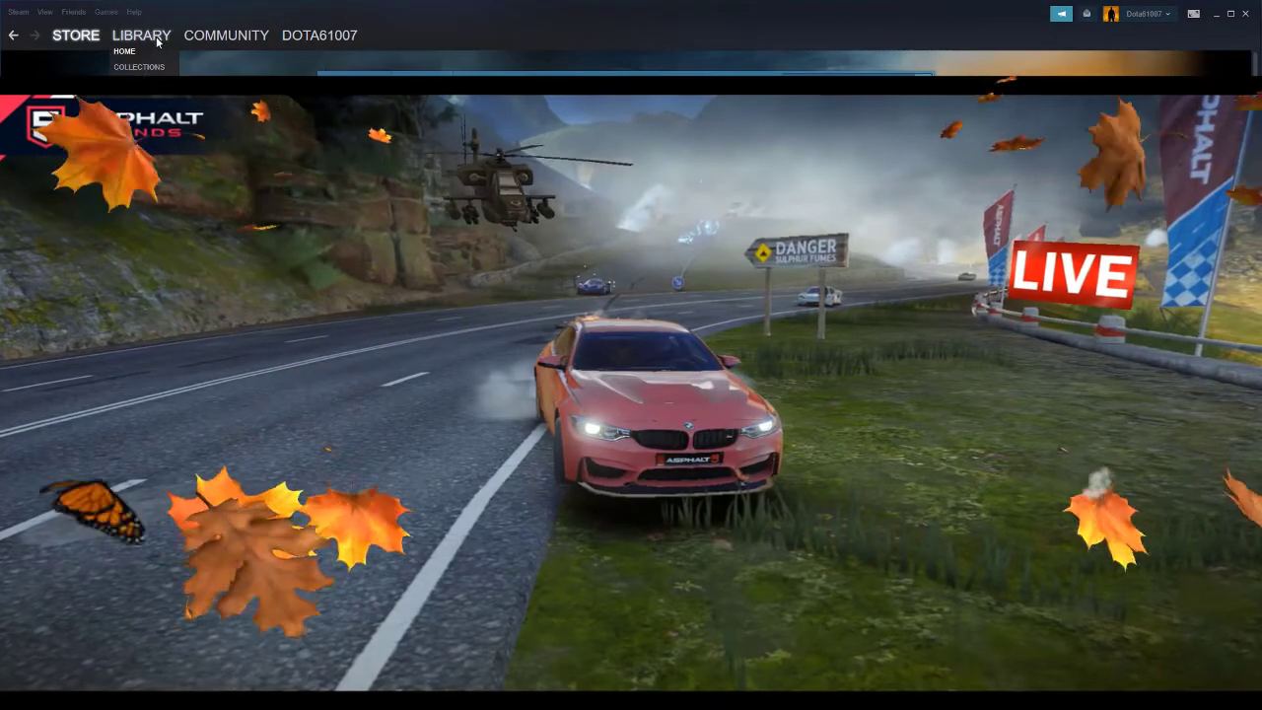
{"action": "left_click", "coordinate": [149, 36]}
{"action": "scroll", "coordinate": [296, 424], "scroll_direction": "down", "scroll_amount": 3}
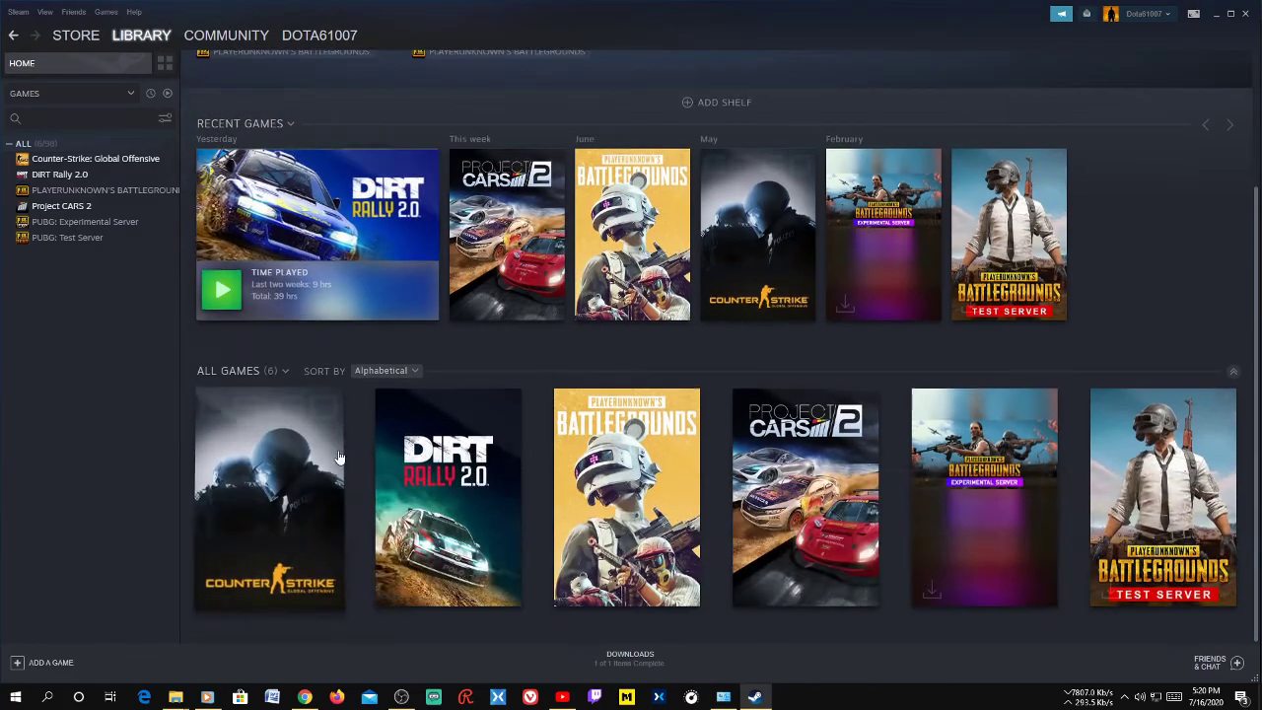
{"action": "scroll", "coordinate": [250, 468], "scroll_direction": "up", "scroll_amount": 3}
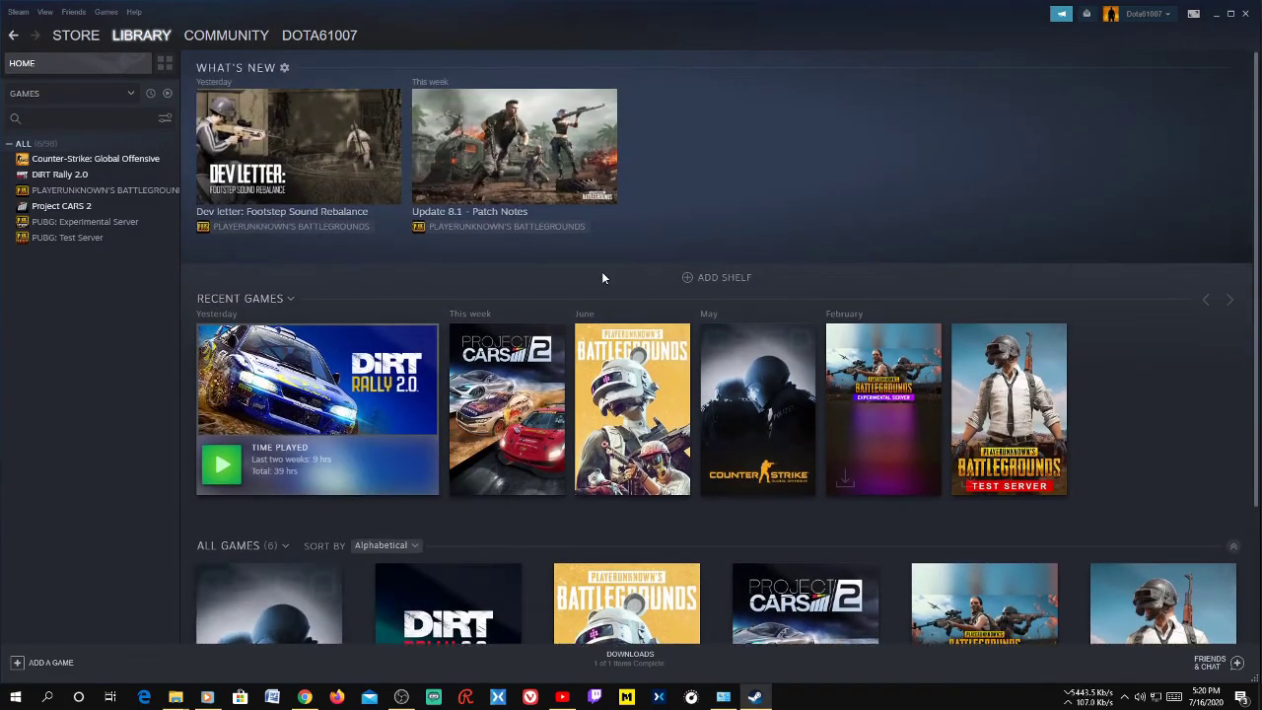
In Project CARS 2's Local Files properties, pick H:\SteamLibrary as the move-install-folder destination.
{"action": "right_click", "coordinate": [522, 412]}
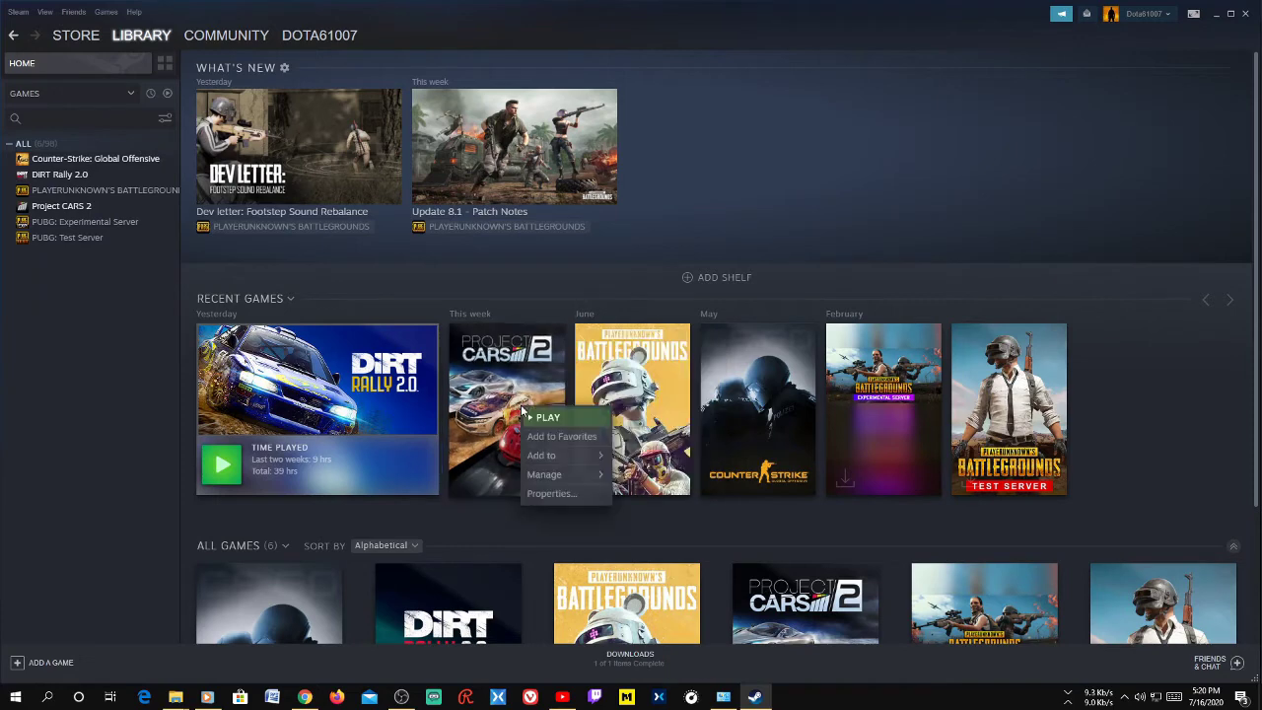
{"action": "left_click", "coordinate": [554, 493]}
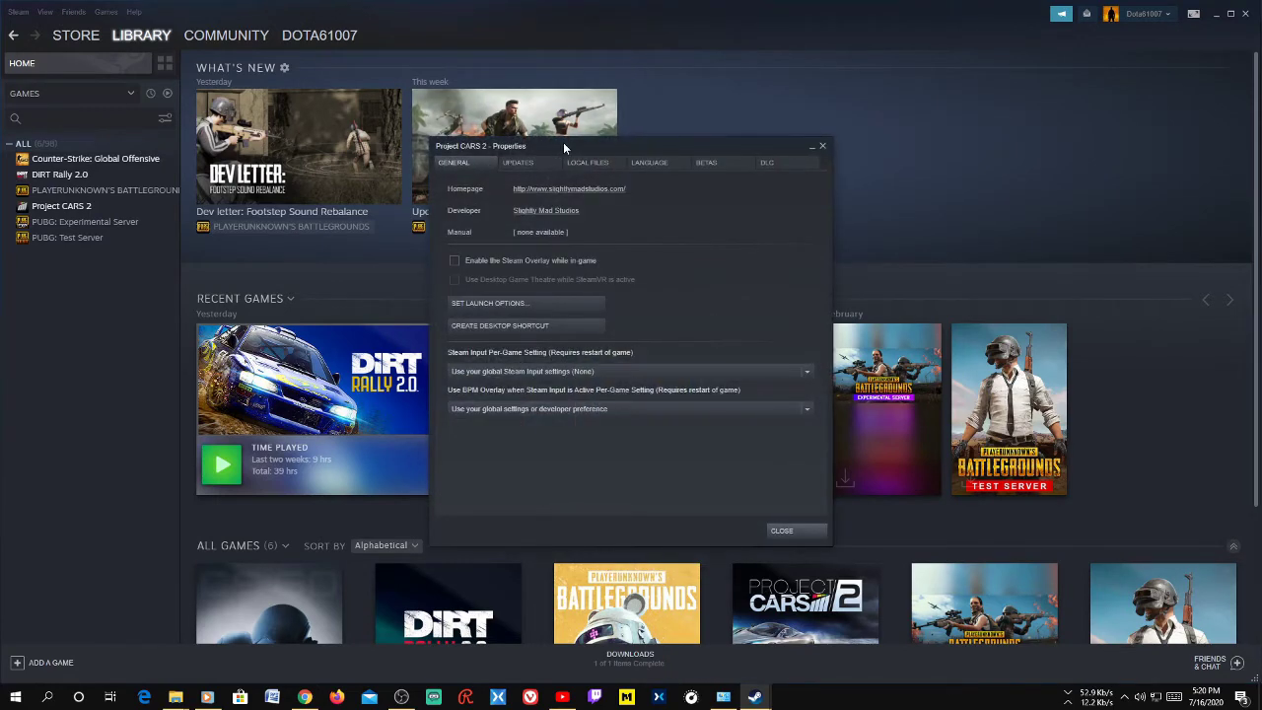
{"action": "left_click_drag", "start_coordinate": [564, 147], "coordinate": [558, 100]}
{"action": "left_click", "coordinate": [592, 114]}
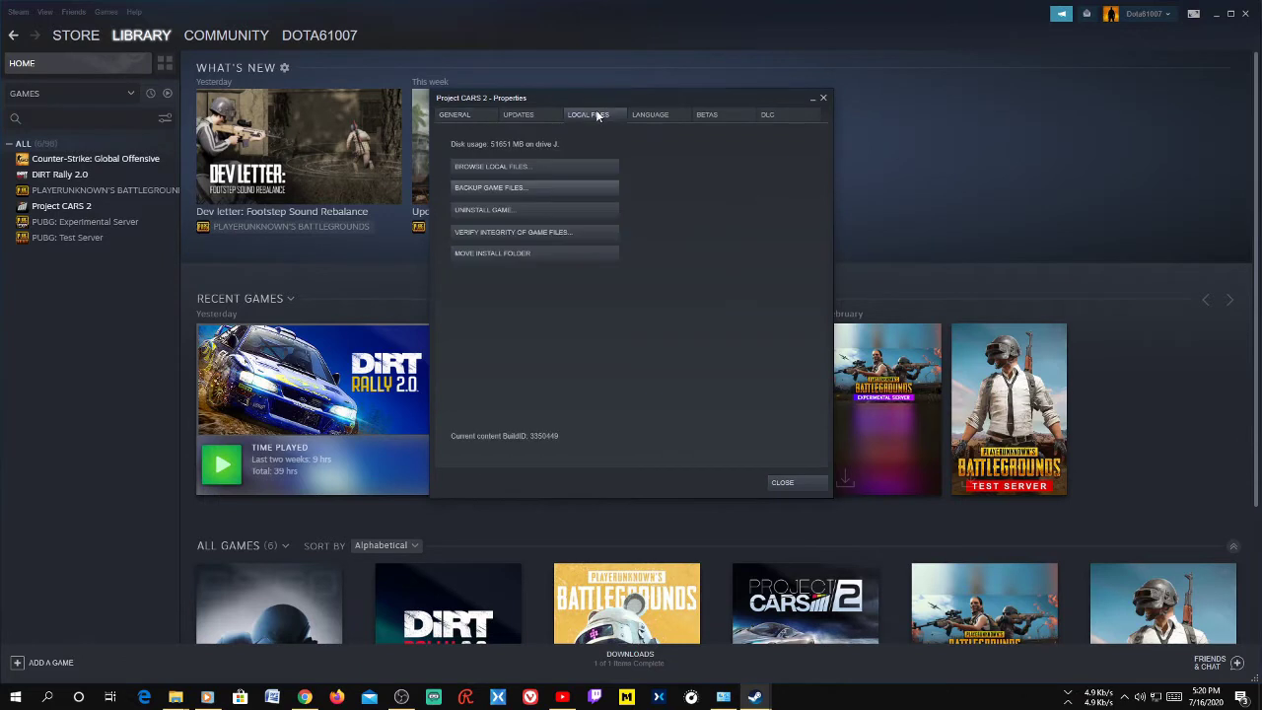
{"action": "left_click", "coordinate": [511, 254]}
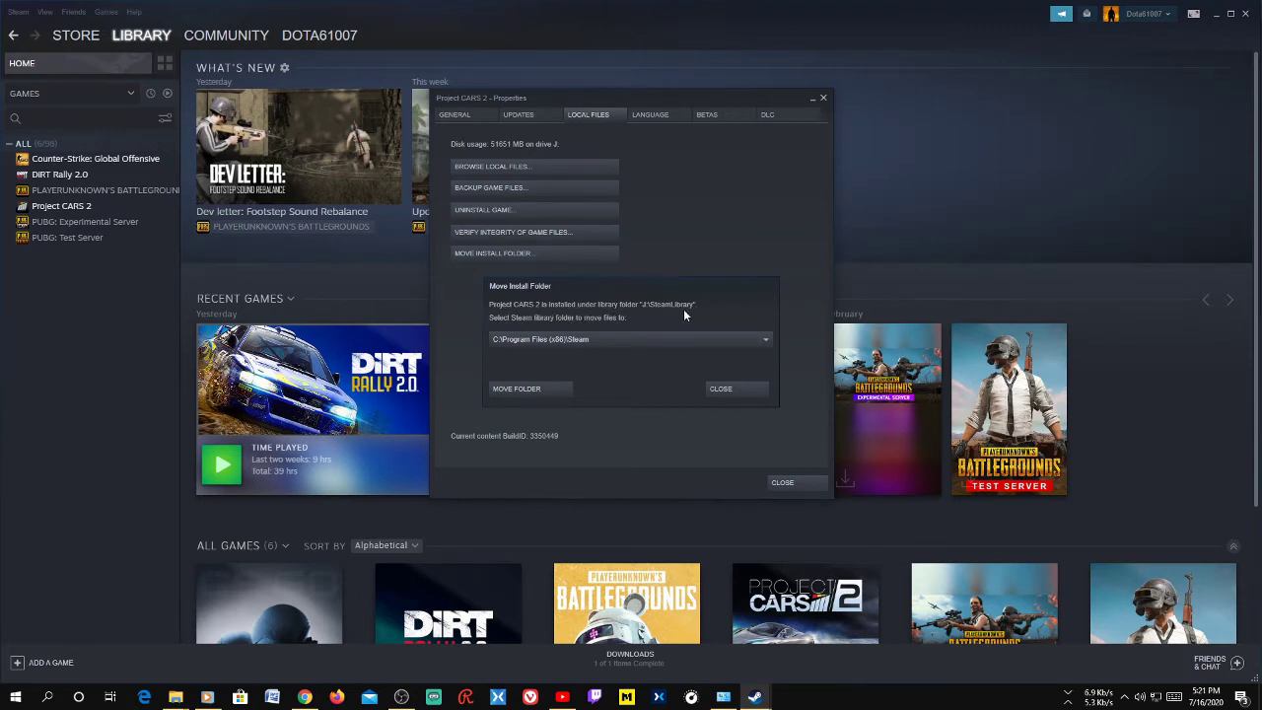
{"action": "left_click", "coordinate": [767, 343]}
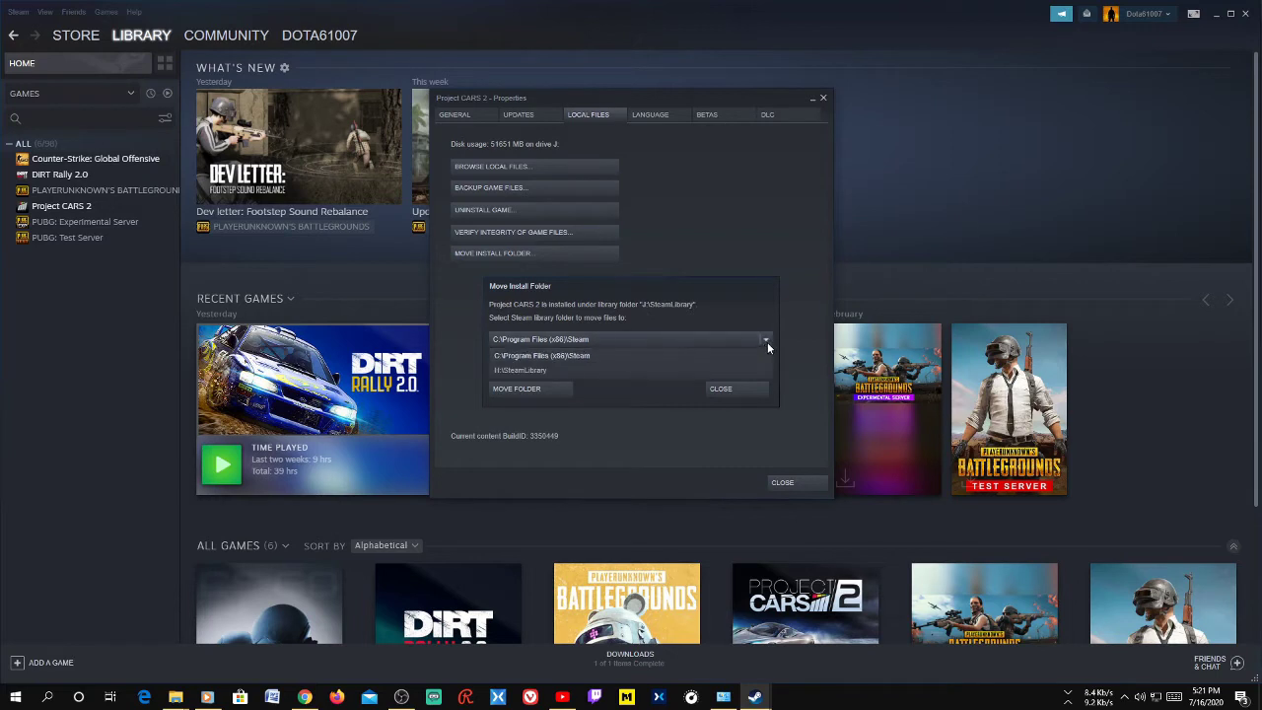
{"action": "left_click", "coordinate": [542, 371]}
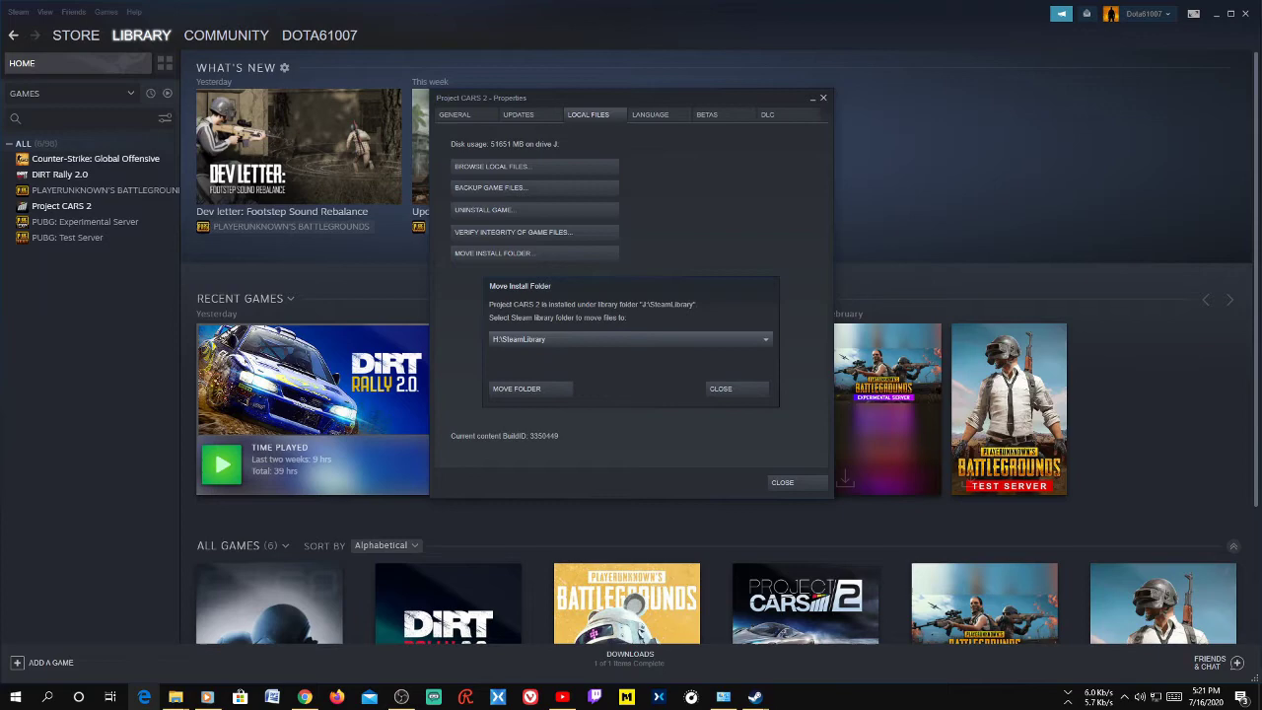
Check that PERSONAL (H:) contains a SteamLibrary folder, then minimize File Explorer.
{"action": "mouse_move", "coordinate": [175, 697]}
{"action": "left_click", "coordinate": [112, 651]}
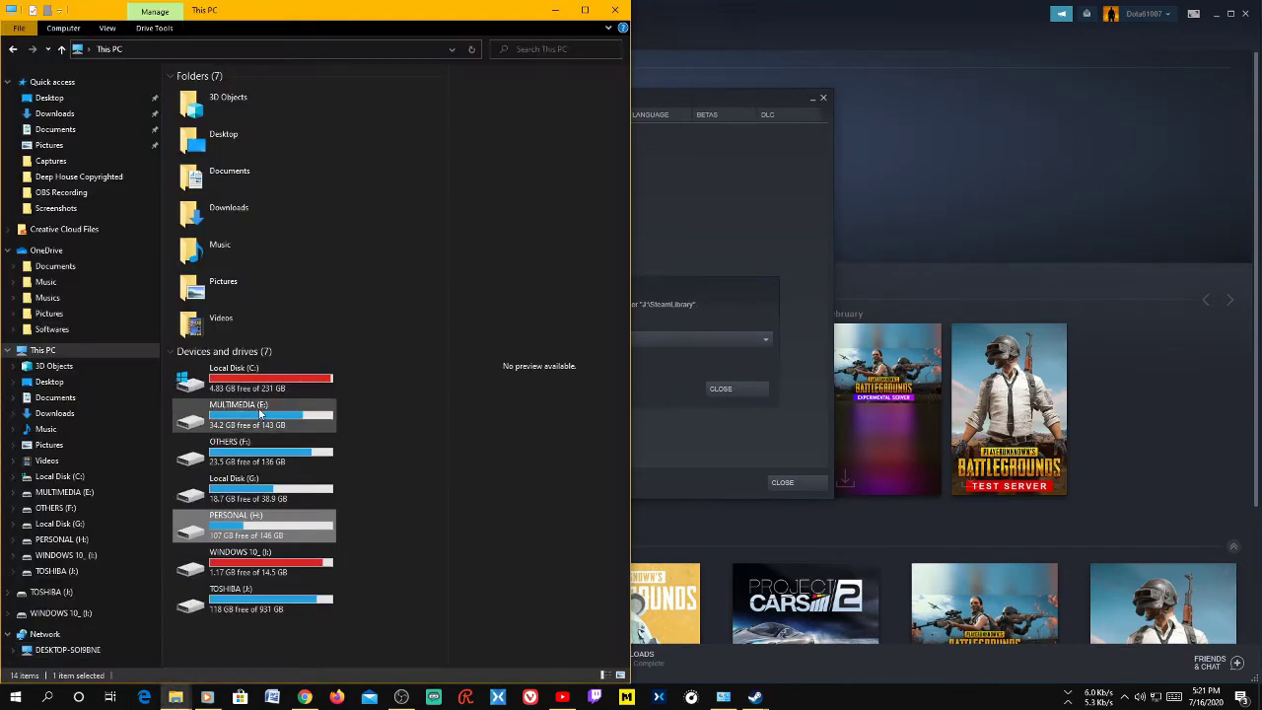
{"action": "double_click", "coordinate": [264, 535]}
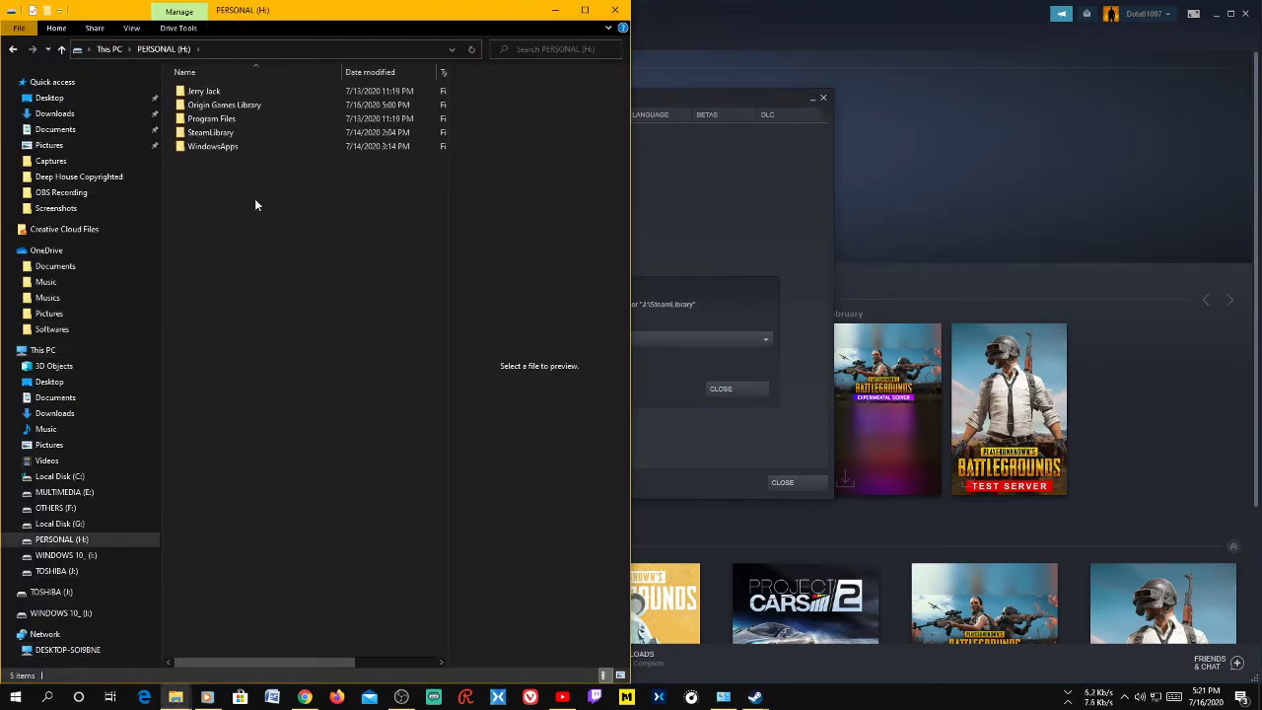
{"action": "left_click", "coordinate": [217, 133]}
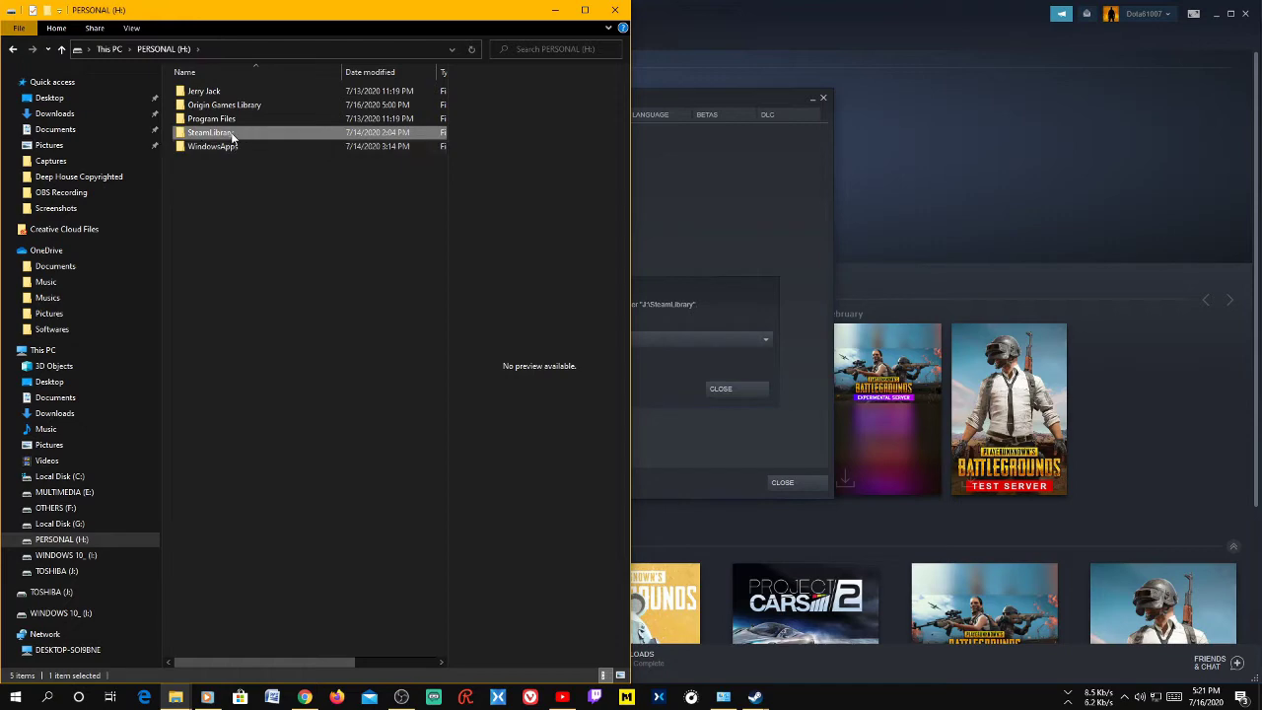
{"action": "left_click", "coordinate": [558, 10]}
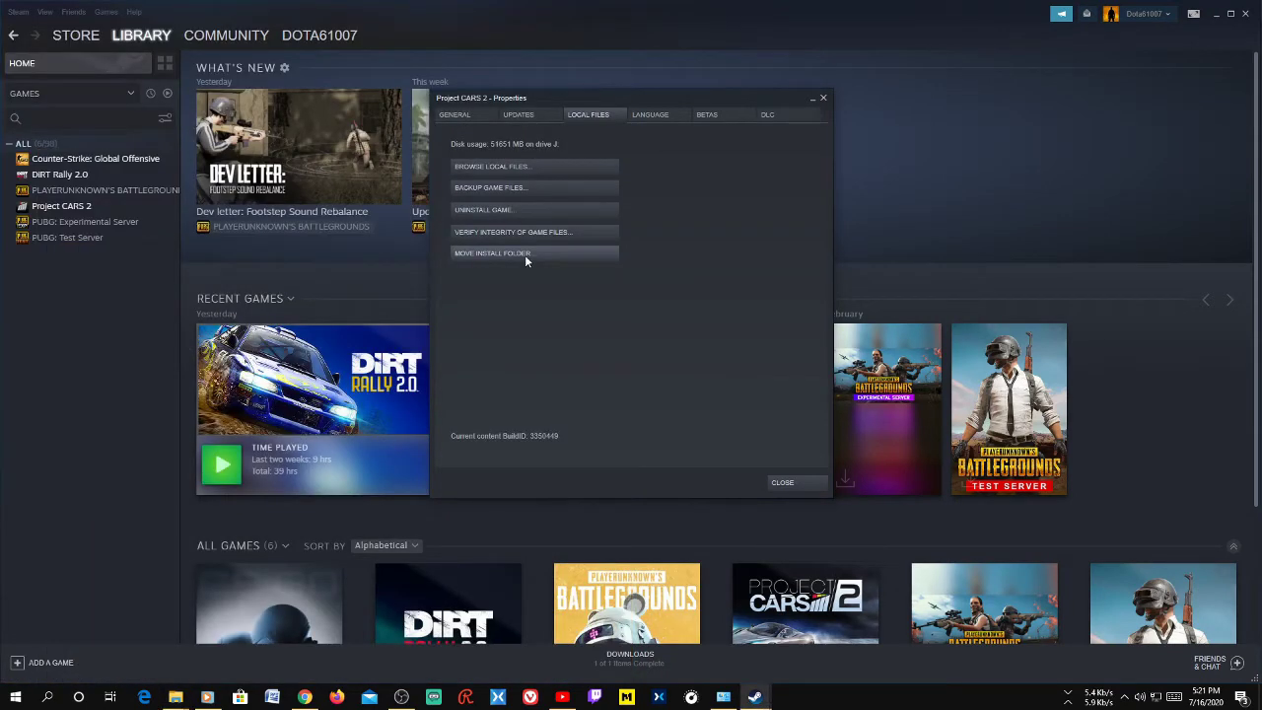
Start moving Project CARS 2's install folder to H:\SteamLibrary, then bring OBS forward.
{"action": "left_click", "coordinate": [524, 254]}
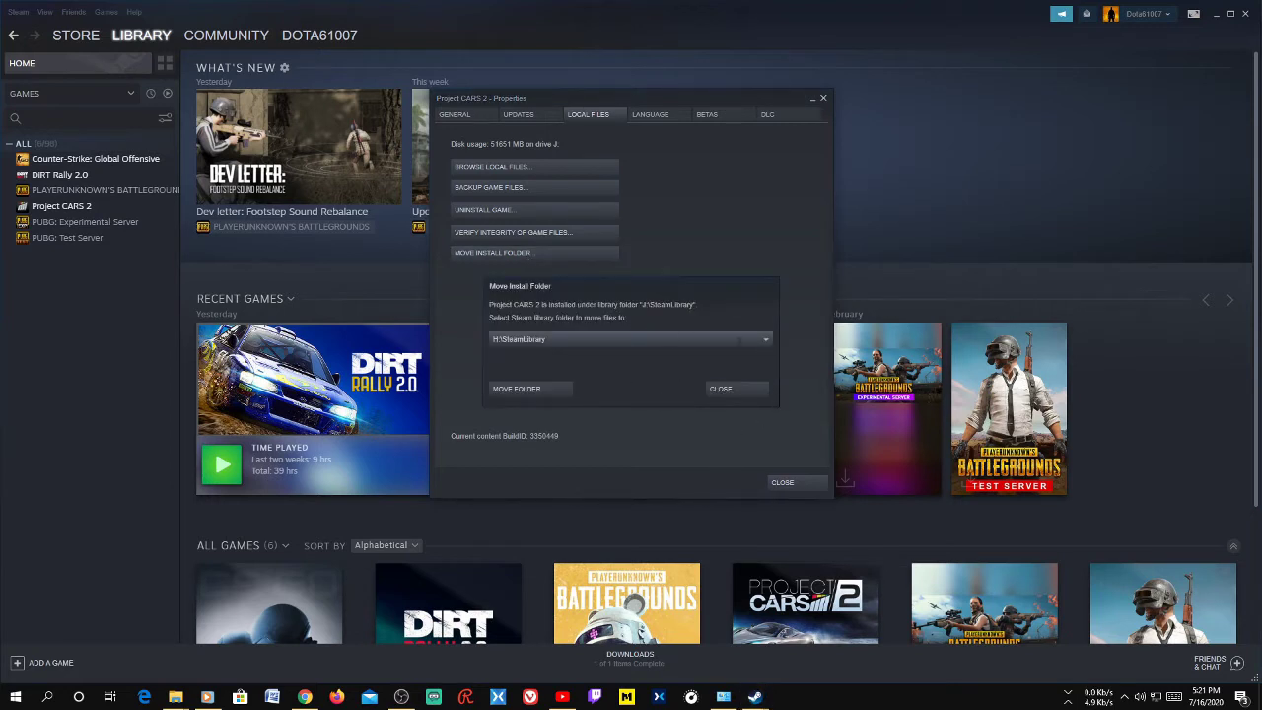
{"action": "left_click", "coordinate": [766, 337]}
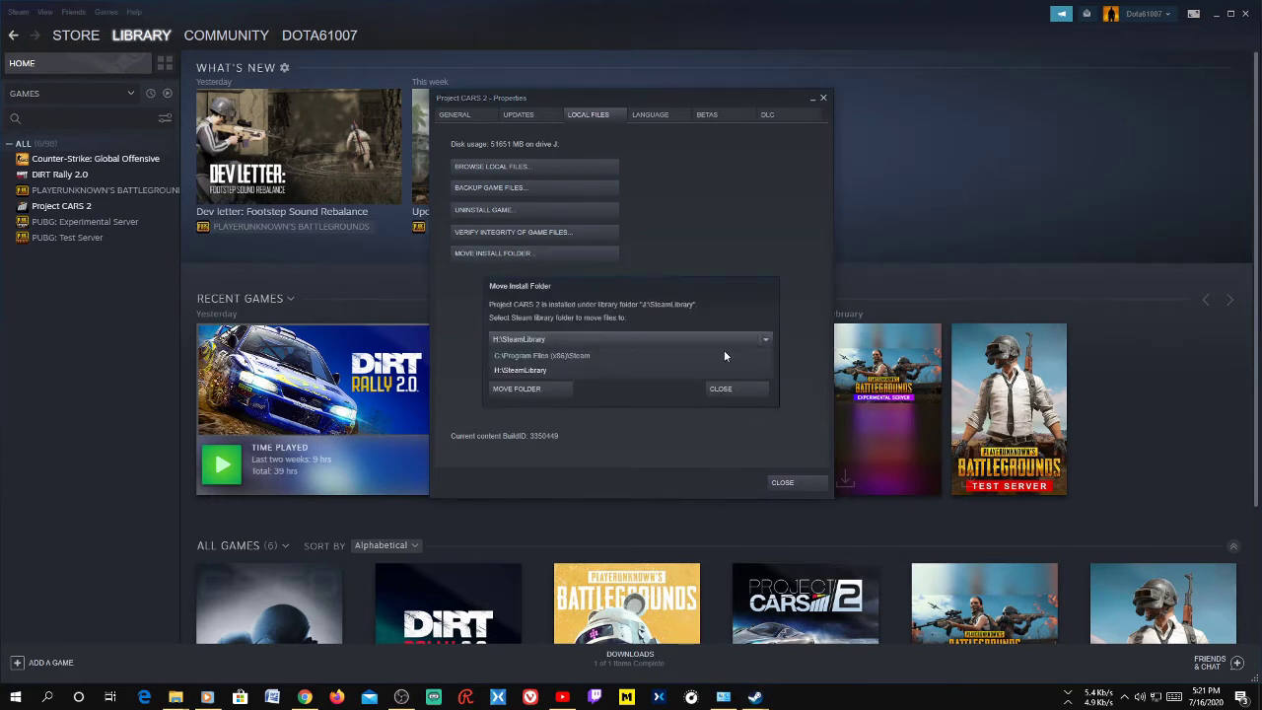
{"action": "left_click", "coordinate": [519, 370]}
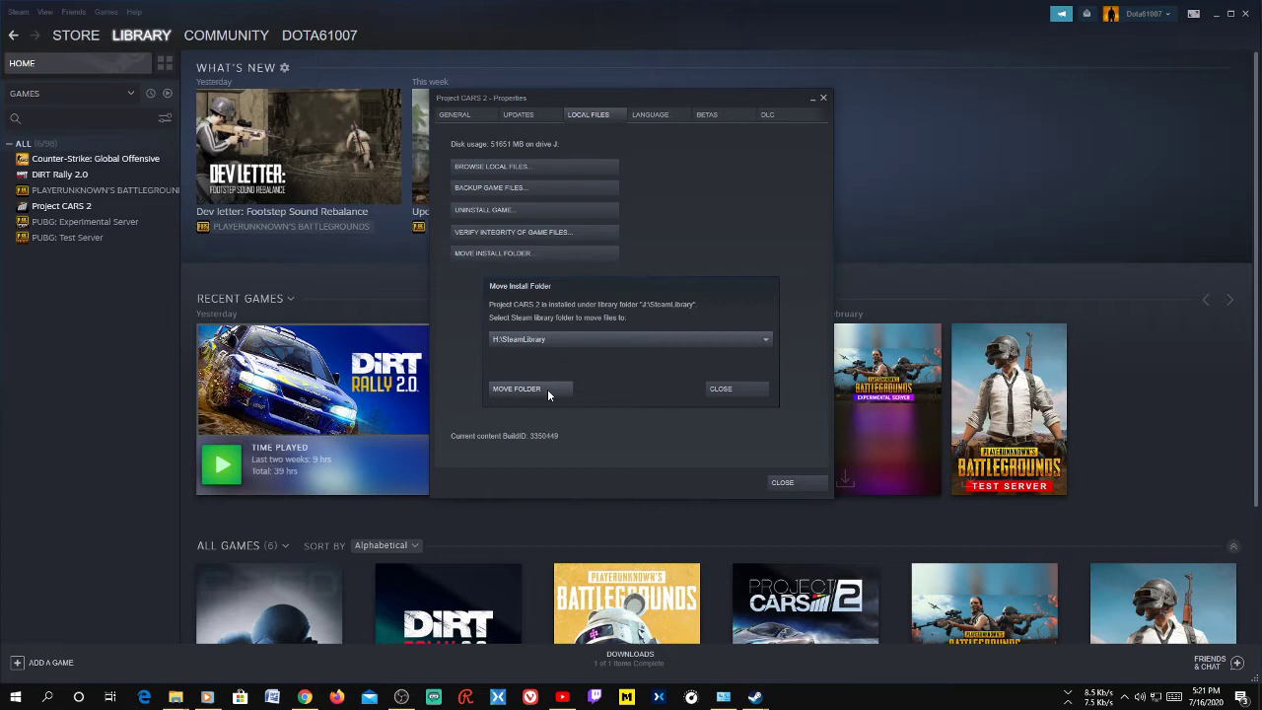
{"action": "left_click", "coordinate": [548, 392]}
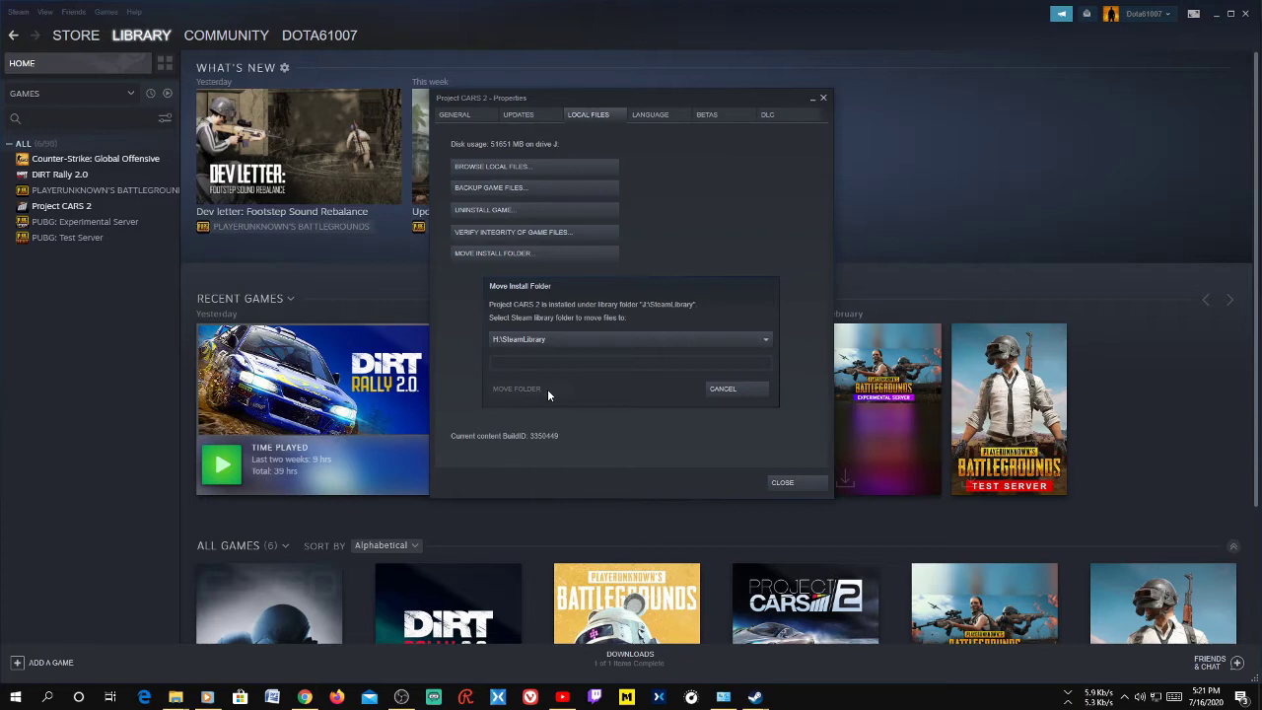
{"action": "left_click", "coordinate": [400, 697]}
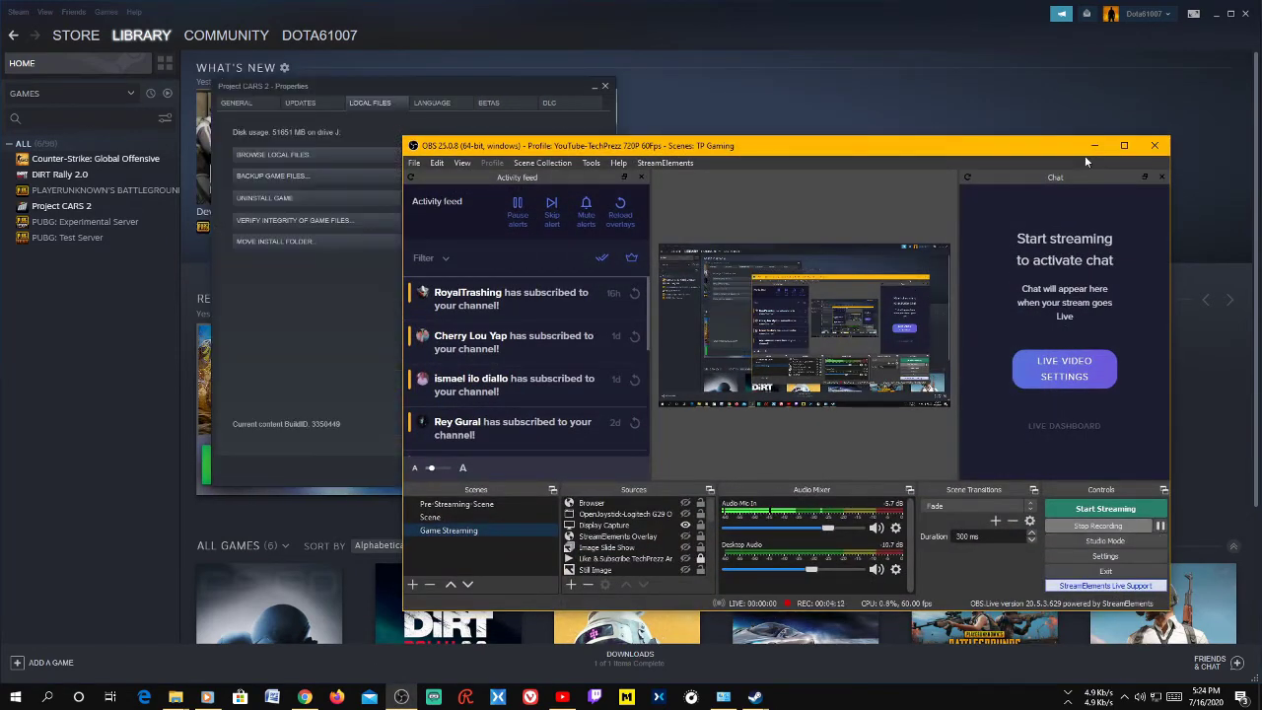
Minimize OBS Studio to reveal Steam's ongoing Project CARS 2 move.
{"action": "left_click", "coordinate": [1095, 146]}
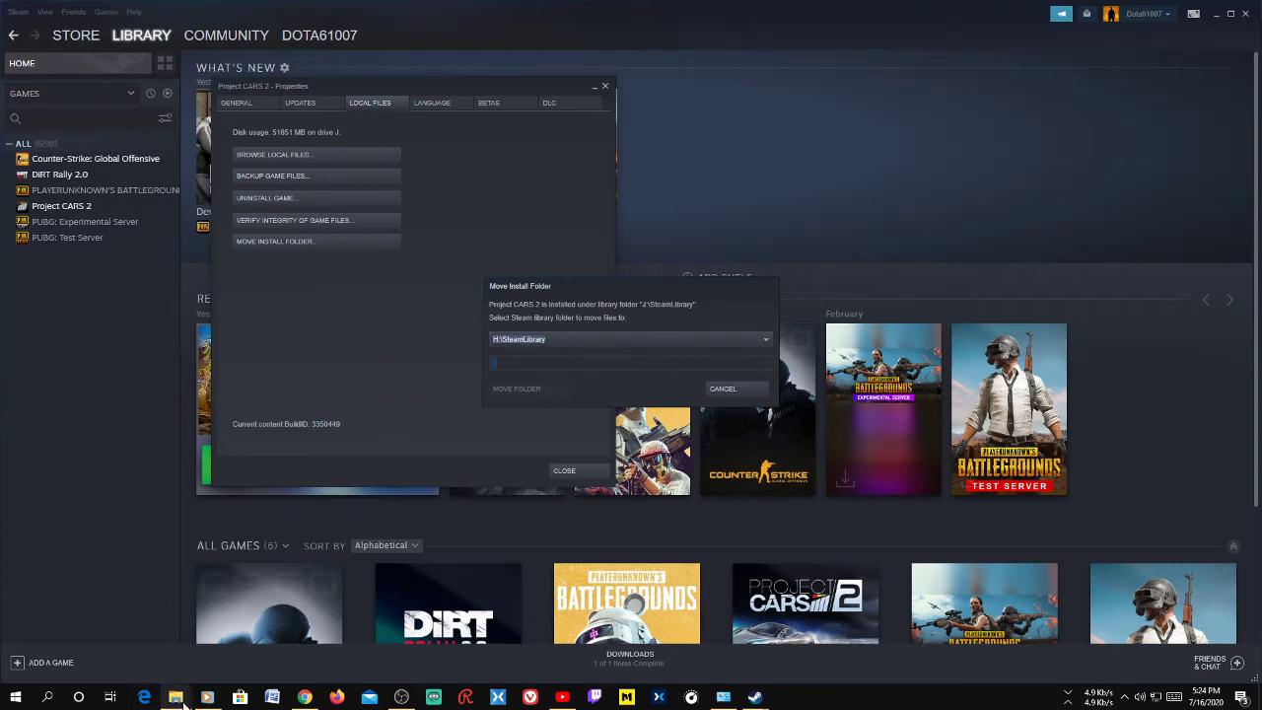
Browse H:\SteamLibrary\steamapps\common into the moved Project CARS 2 folder.
{"action": "mouse_move", "coordinate": [180, 702]}
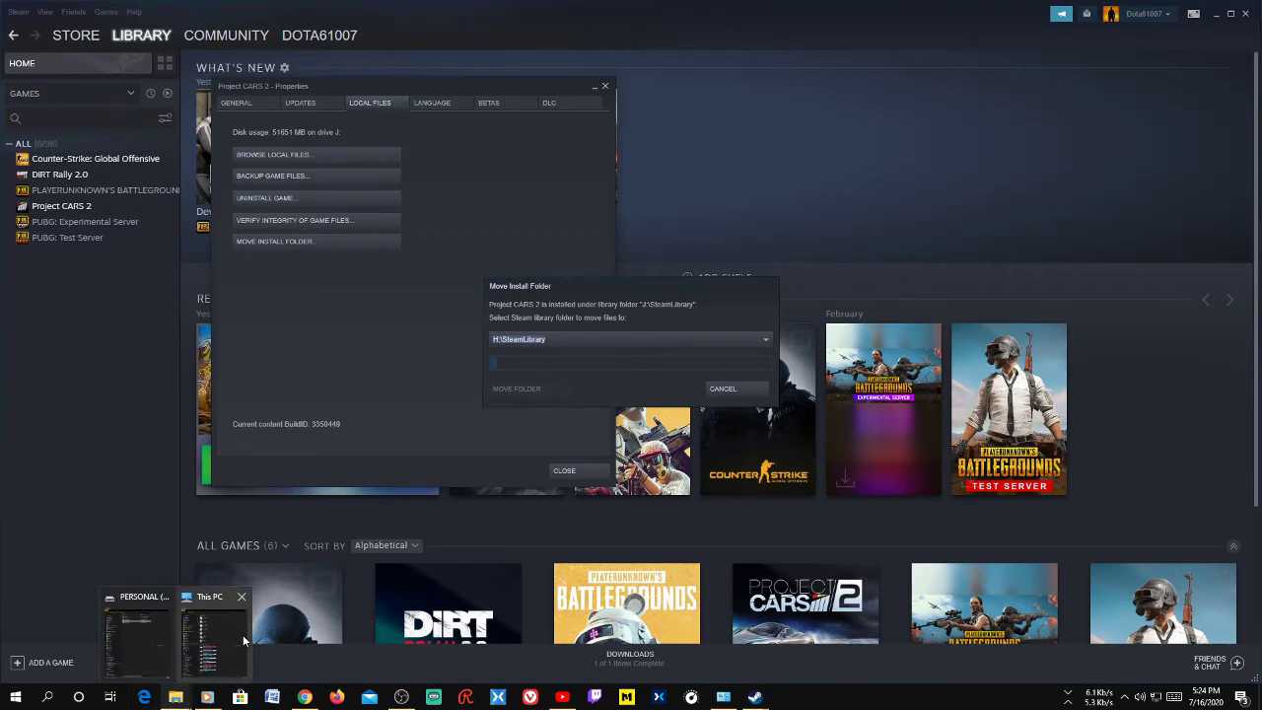
{"action": "left_click", "coordinate": [210, 636]}
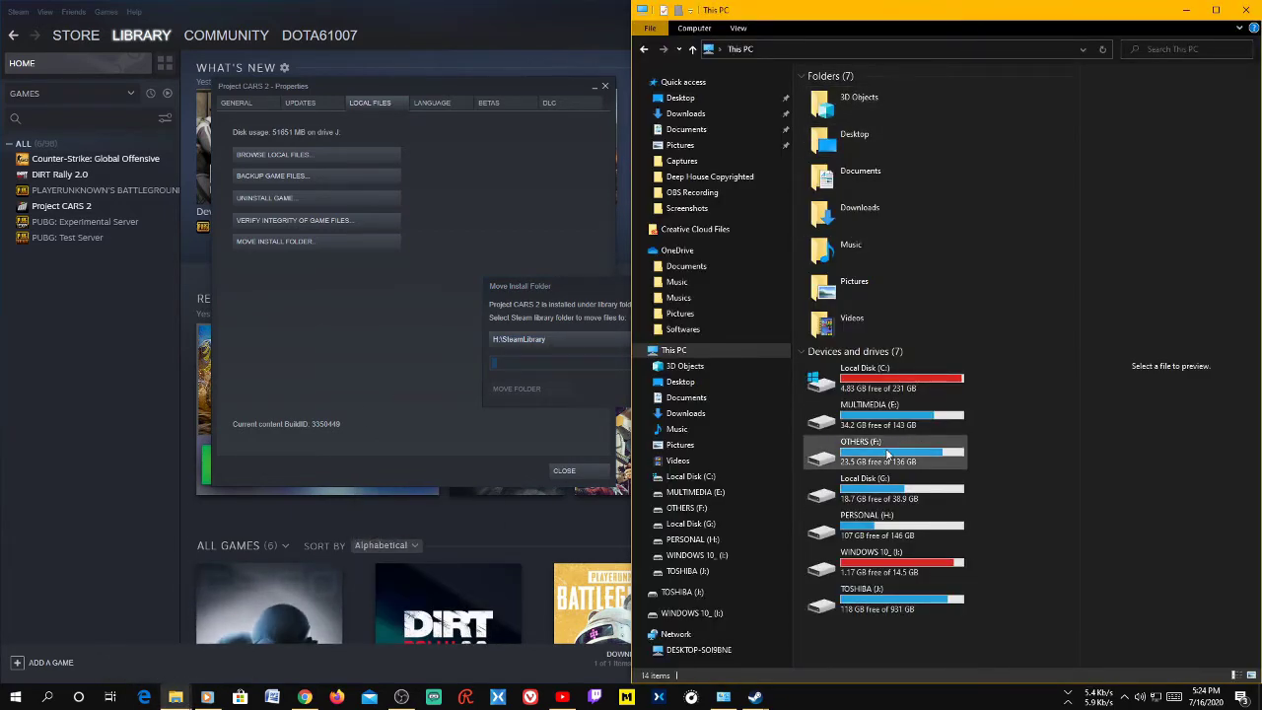
{"action": "mouse_move", "coordinate": [175, 697]}
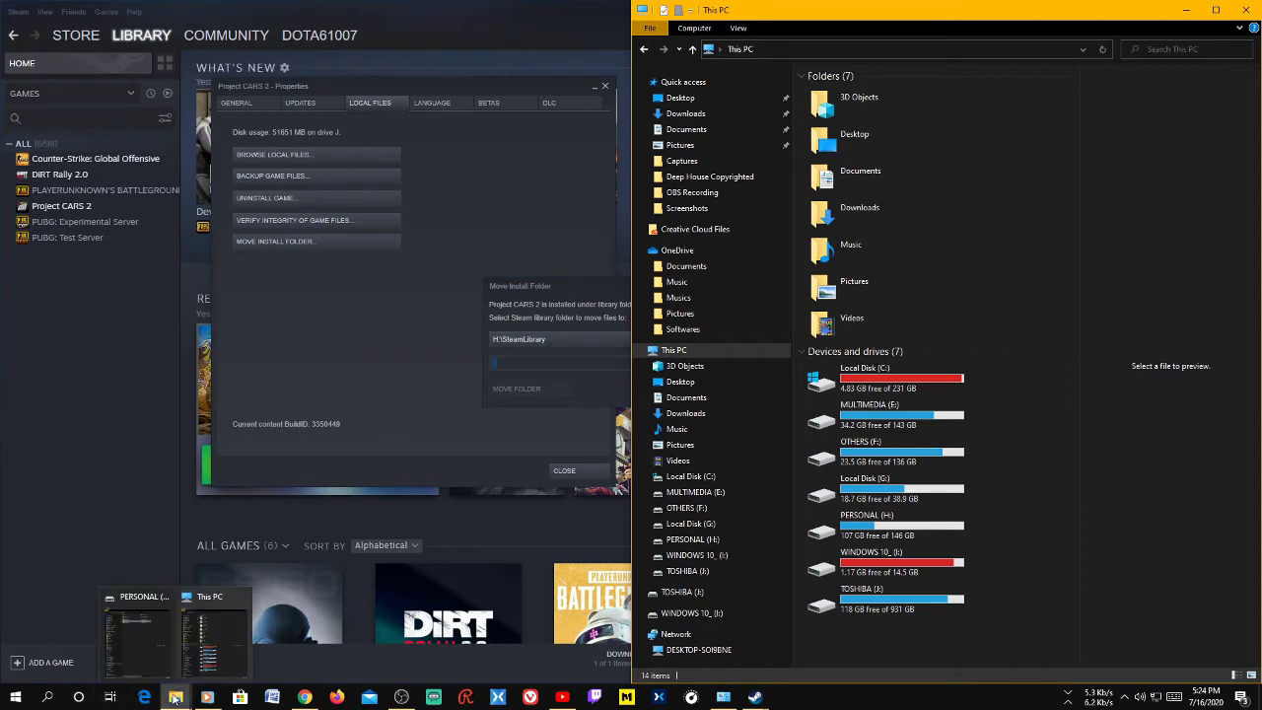
{"action": "left_click", "coordinate": [138, 636]}
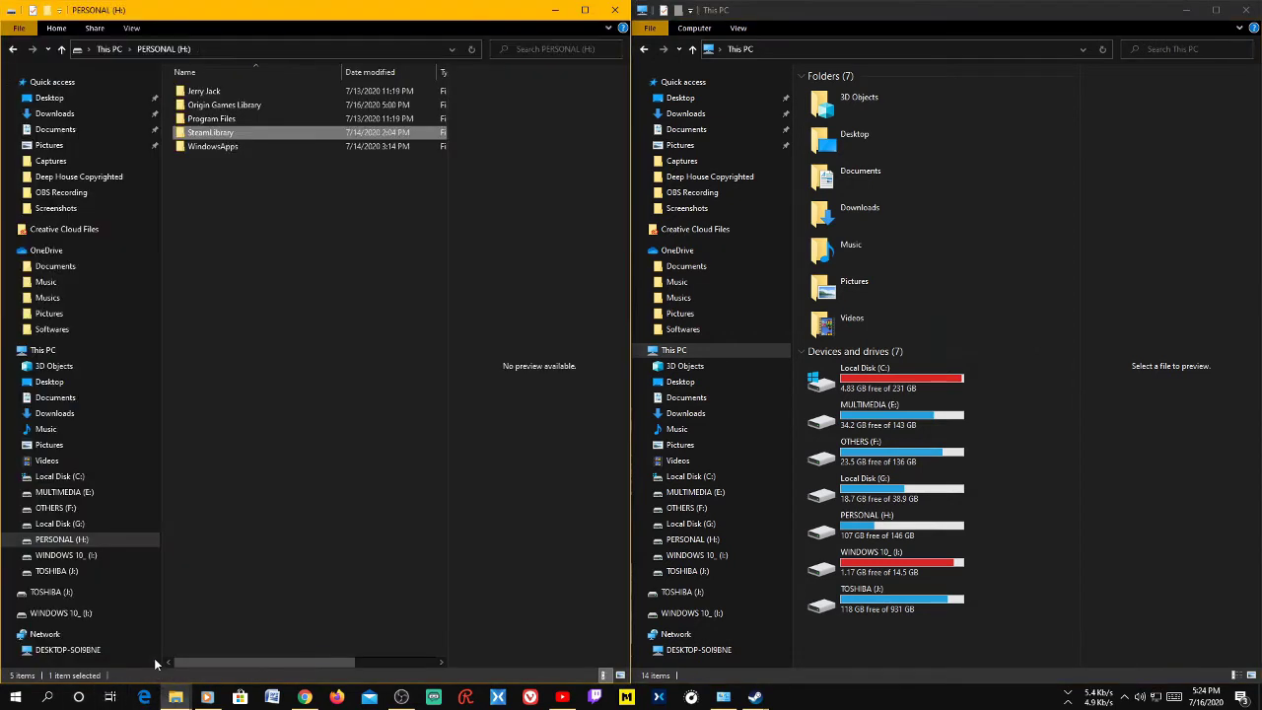
{"action": "double_click", "coordinate": [258, 134]}
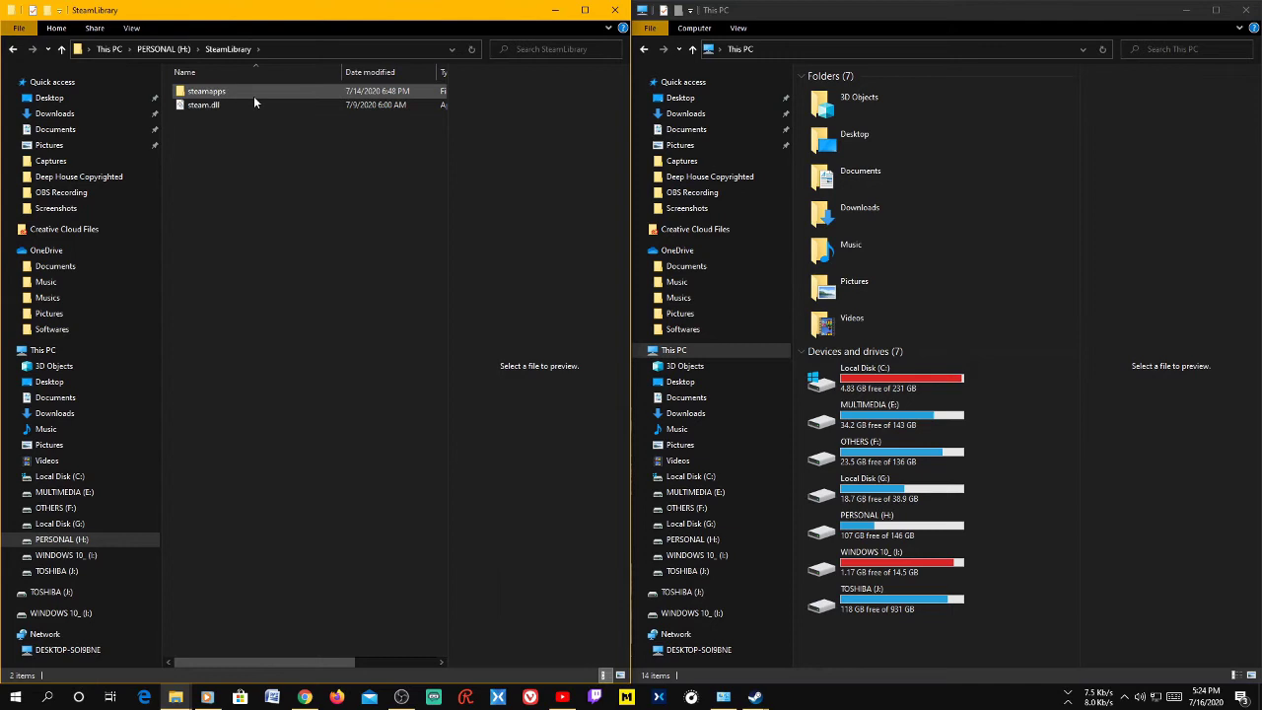
{"action": "double_click", "coordinate": [258, 93]}
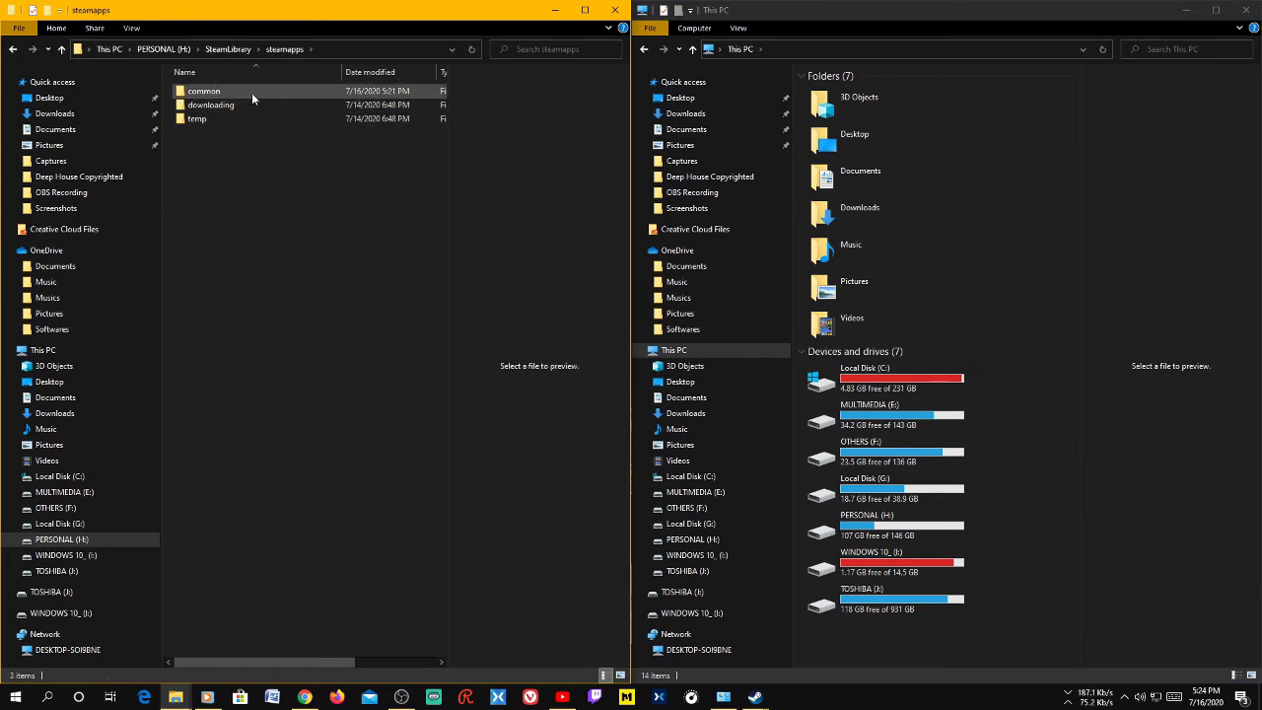
{"action": "double_click", "coordinate": [253, 91]}
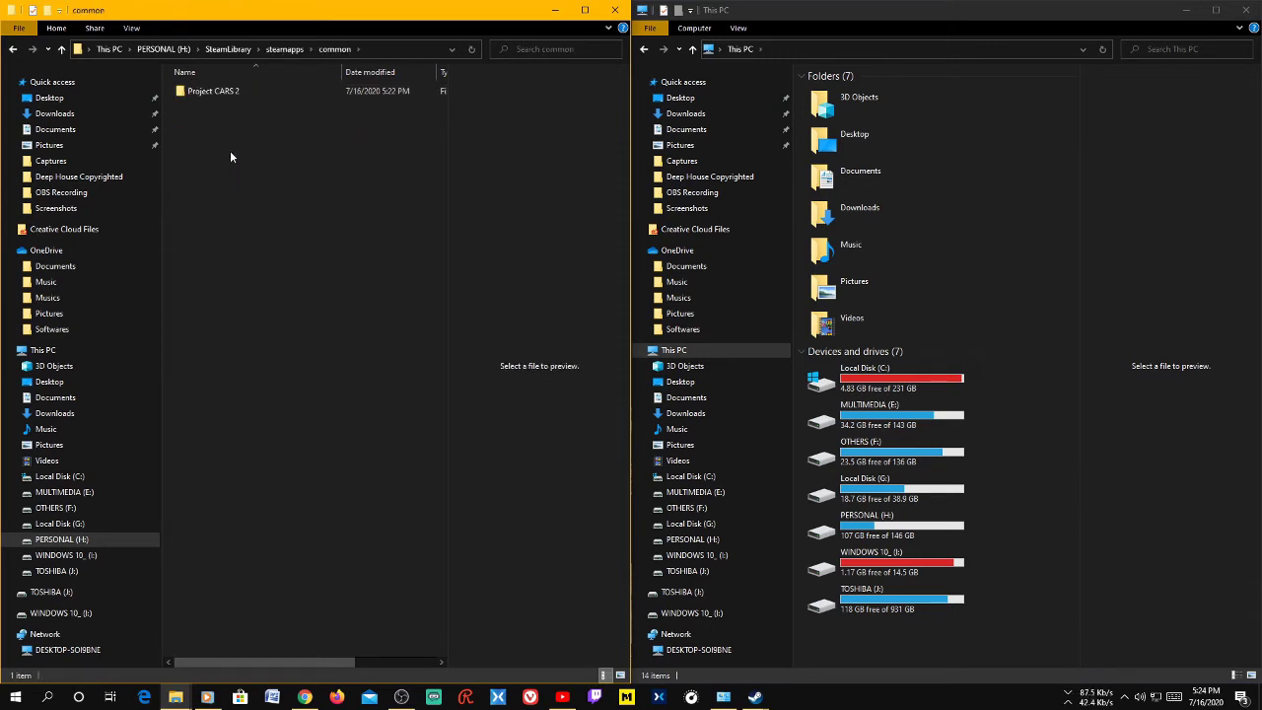
{"action": "double_click", "coordinate": [240, 96]}
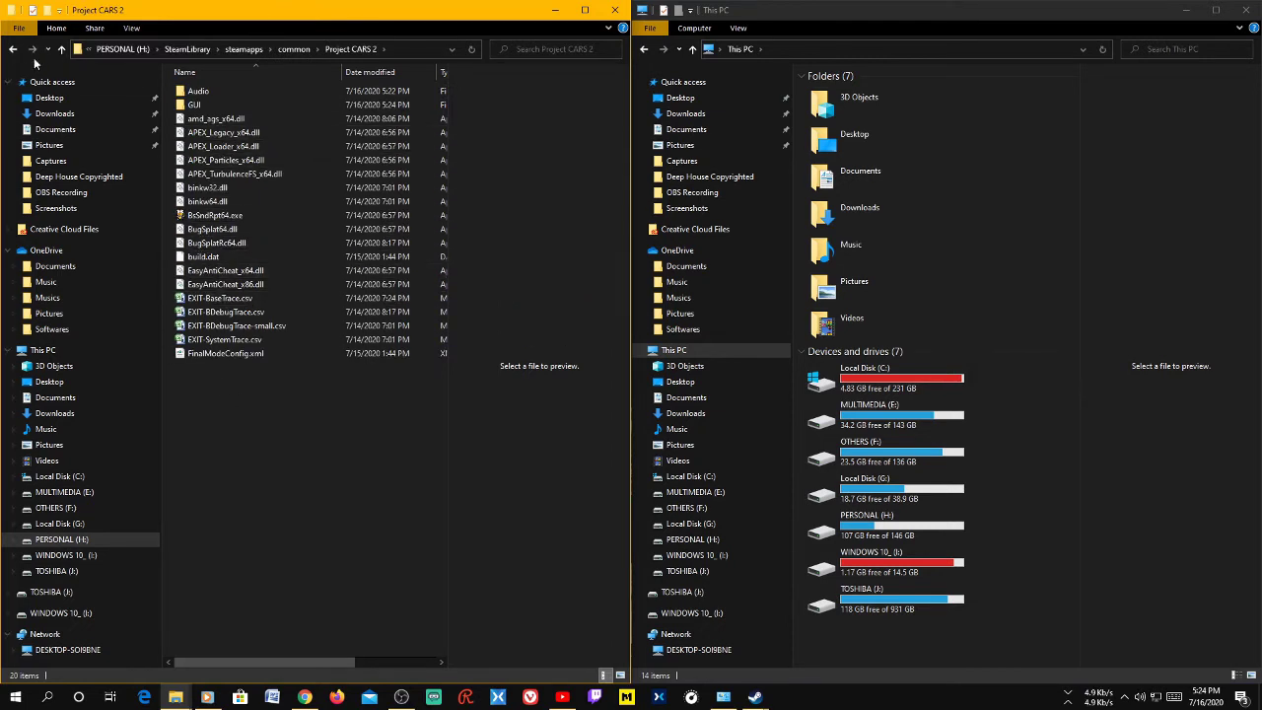
Go back up to PERSONAL (H:), checking the path, and reopen steamapps\common showing Project CARS 2.
{"action": "left_click", "coordinate": [60, 49]}
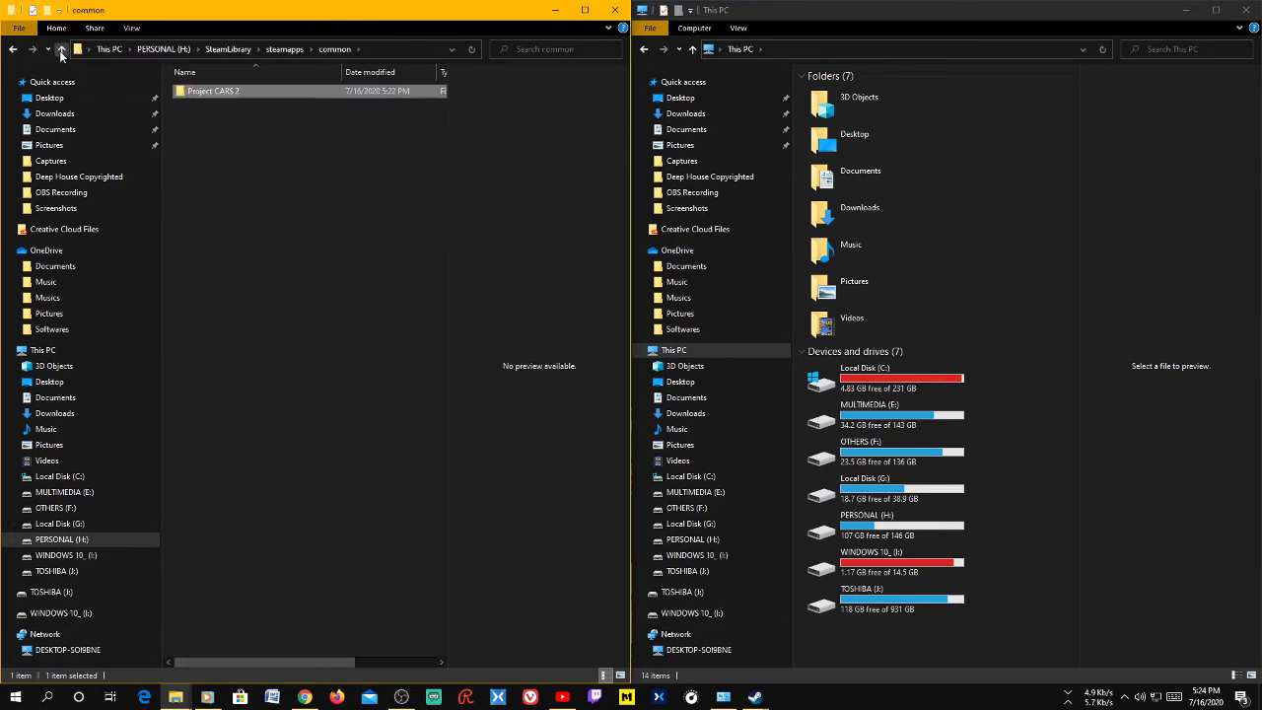
{"action": "left_click", "coordinate": [60, 49]}
{"action": "left_click", "coordinate": [388, 370]}
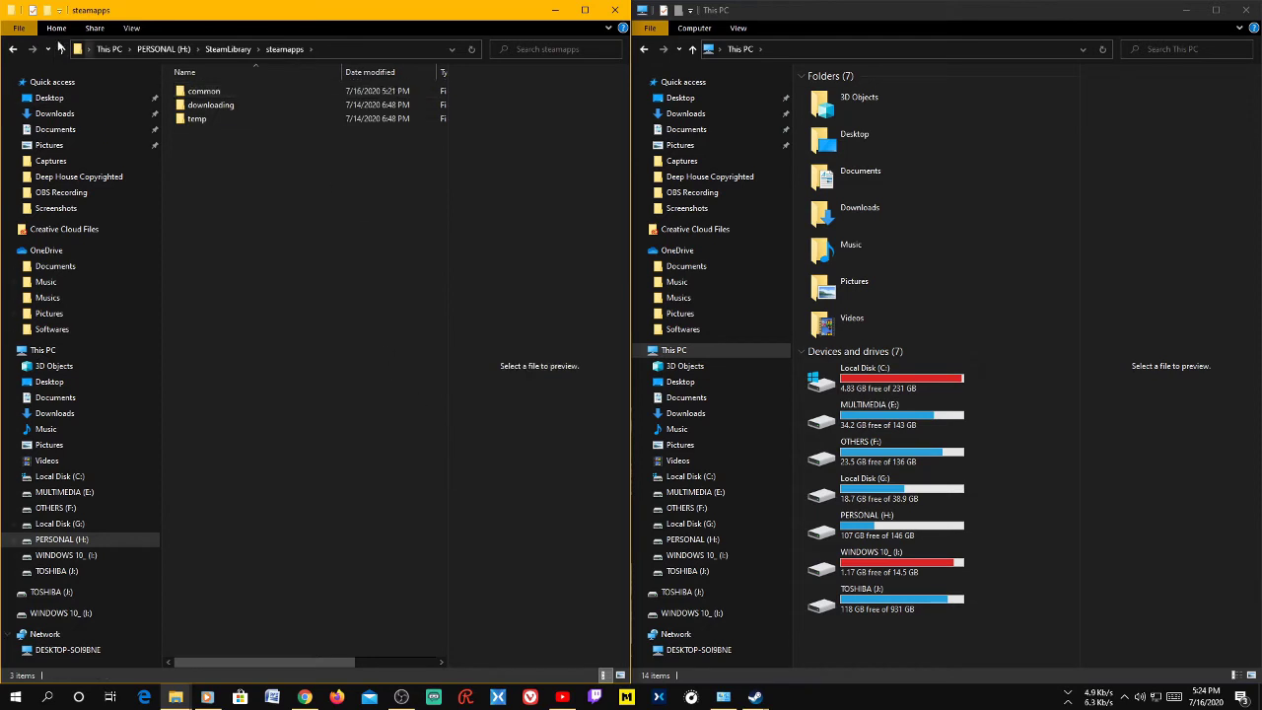
{"action": "left_click", "coordinate": [77, 49]}
{"action": "left_click", "coordinate": [229, 218]}
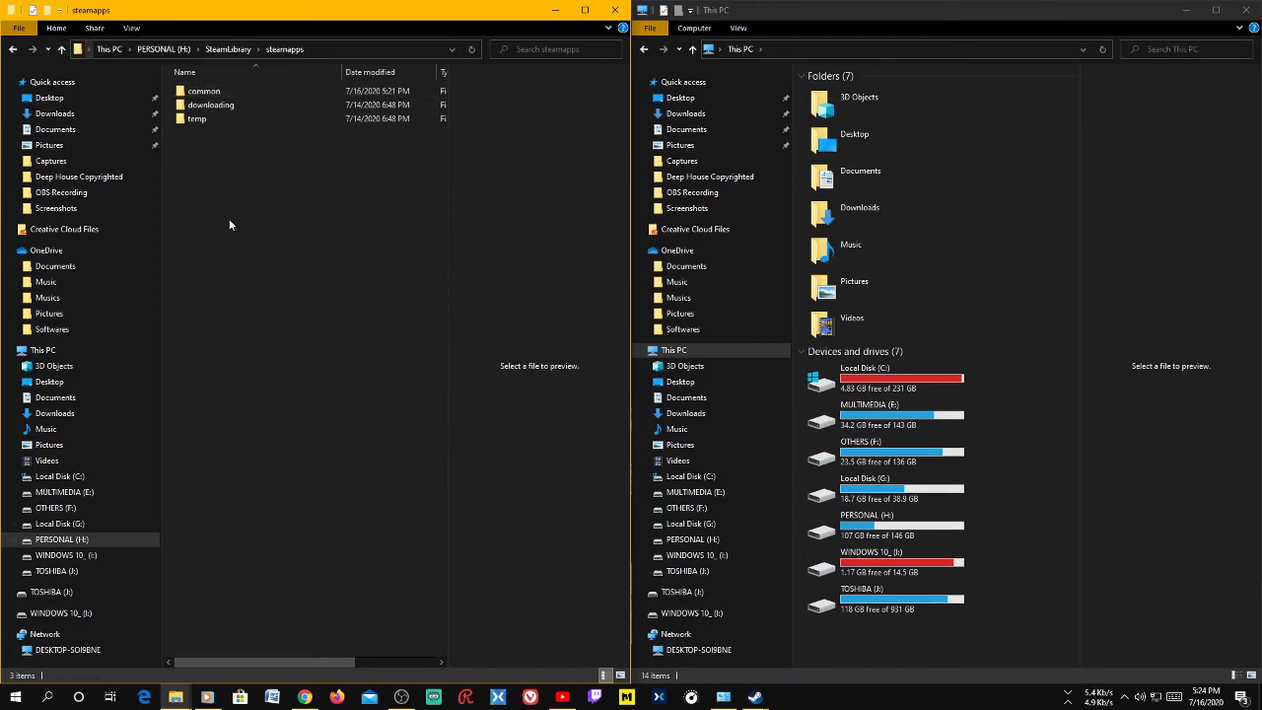
{"action": "left_click", "coordinate": [60, 49]}
{"action": "left_click", "coordinate": [61, 49]}
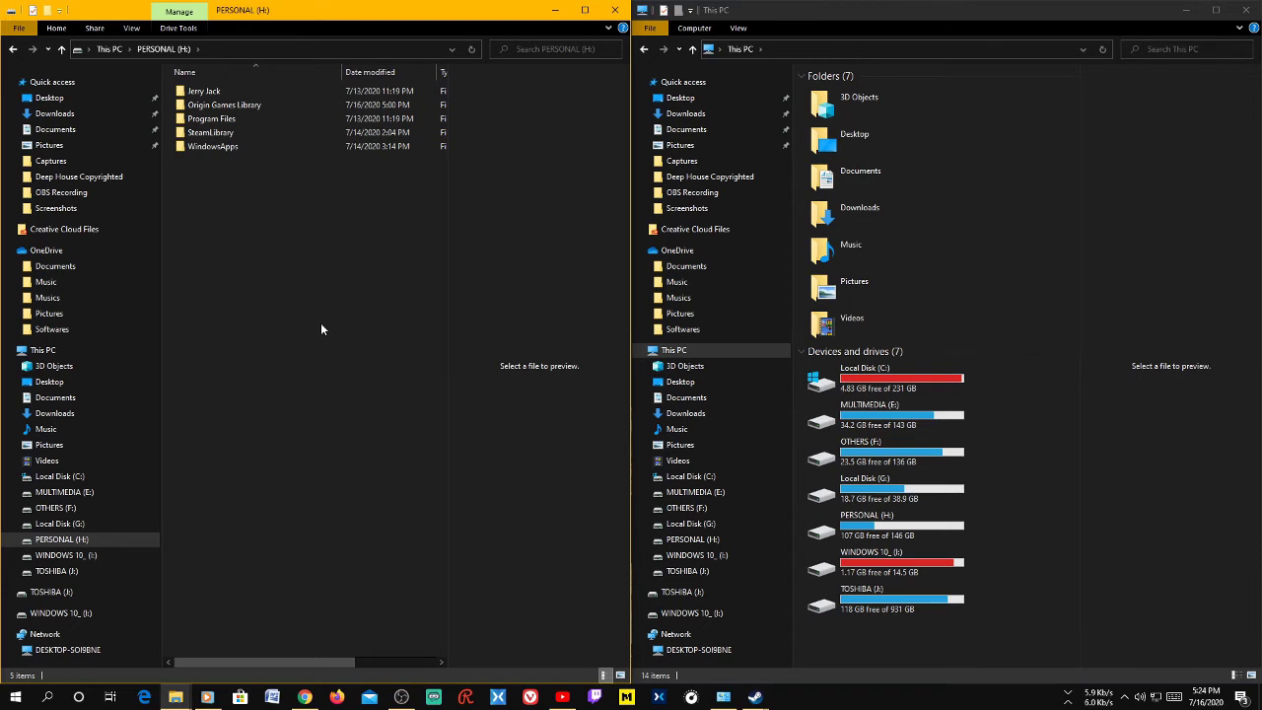
{"action": "double_click", "coordinate": [223, 132]}
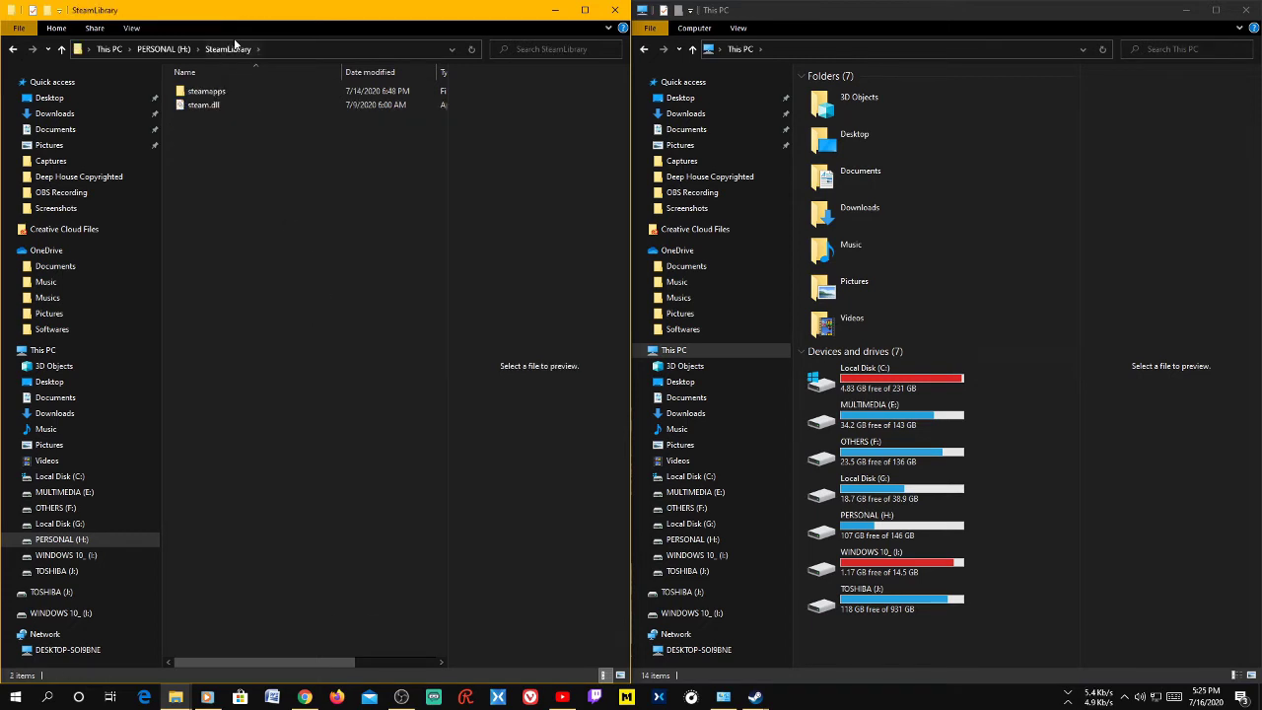
{"action": "double_click", "coordinate": [239, 92]}
{"action": "left_click", "coordinate": [226, 94]}
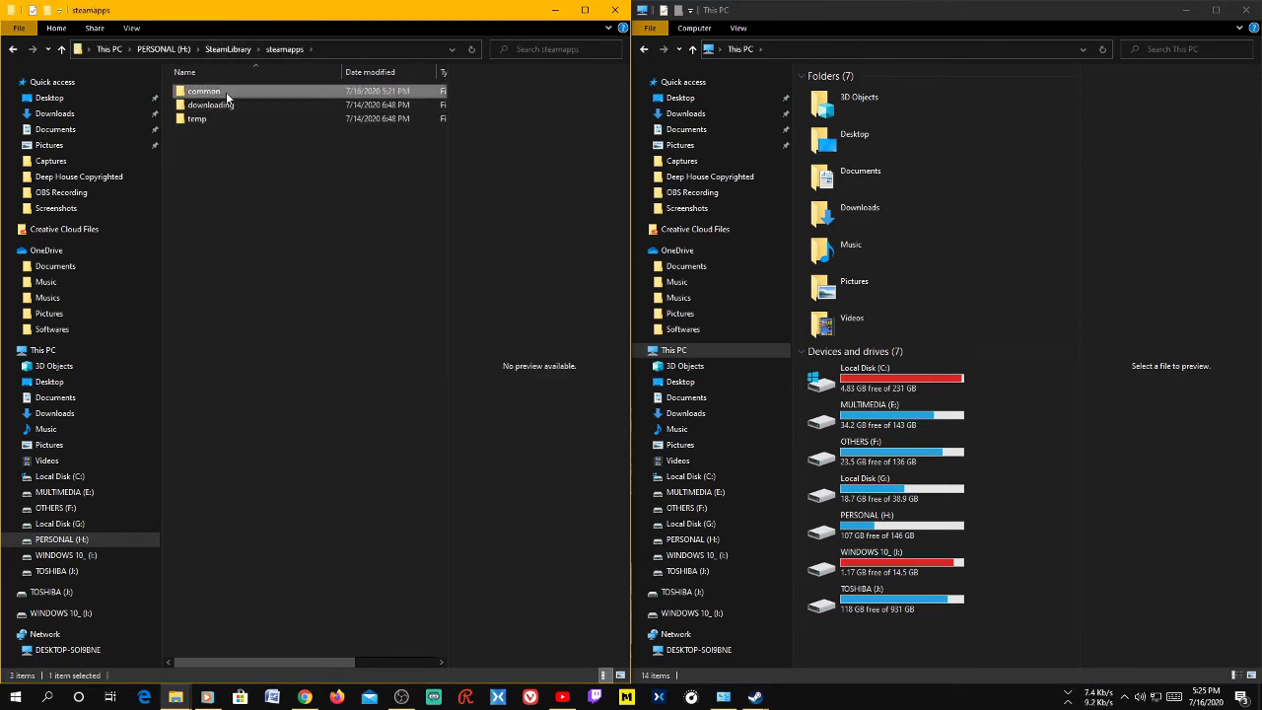
{"action": "double_click", "coordinate": [227, 94]}
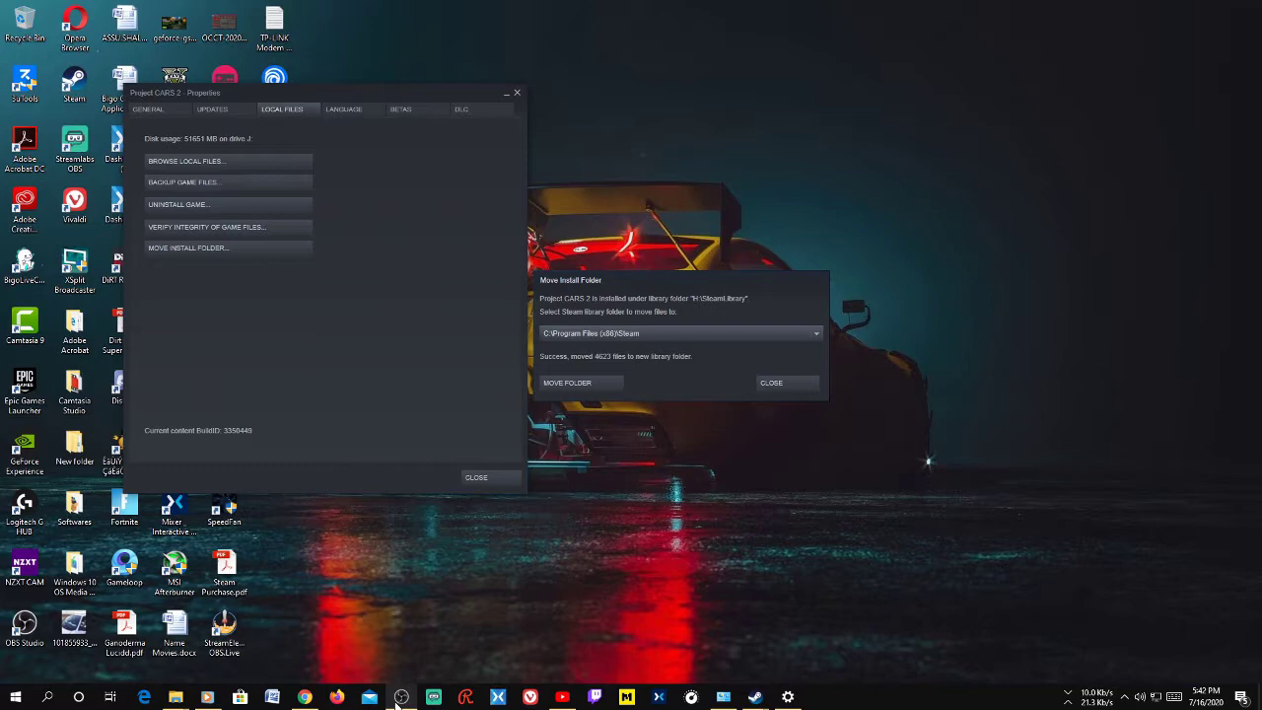
Unmute the microphone in OBS Studio and minimize it.
{"action": "left_click", "coordinate": [402, 696]}
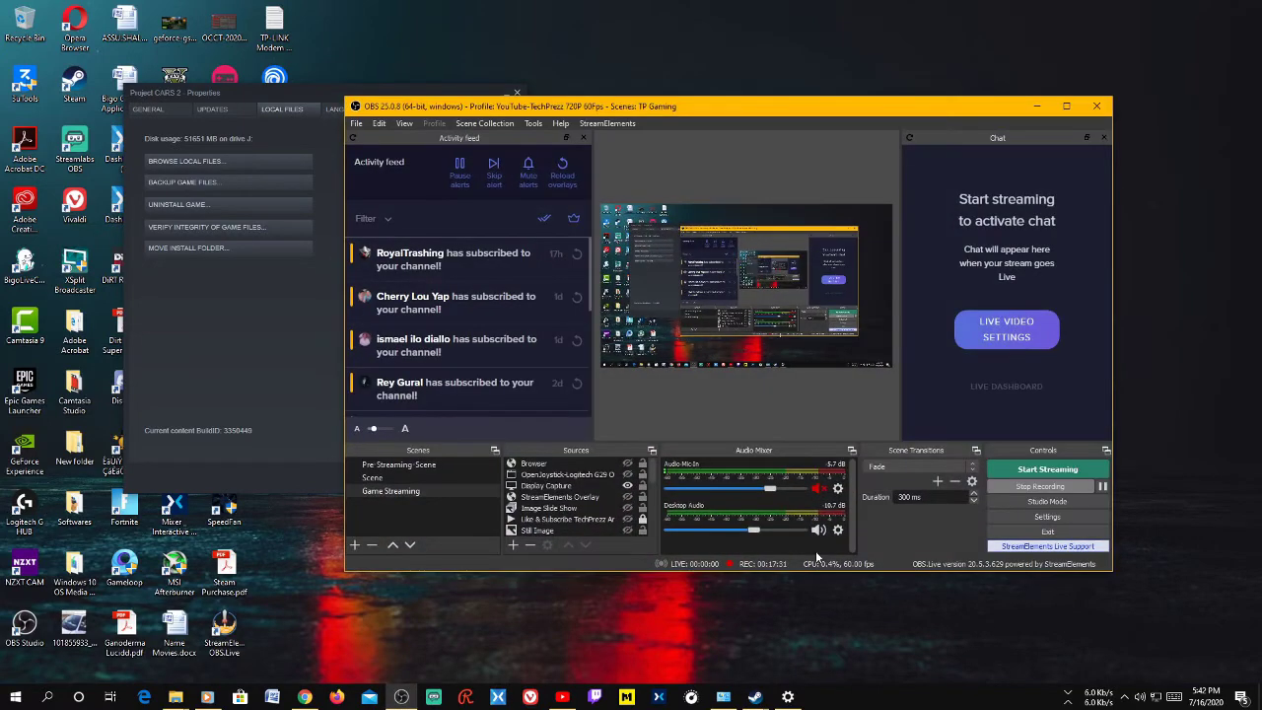
{"action": "left_click", "coordinate": [818, 488]}
{"action": "left_click", "coordinate": [1038, 106]}
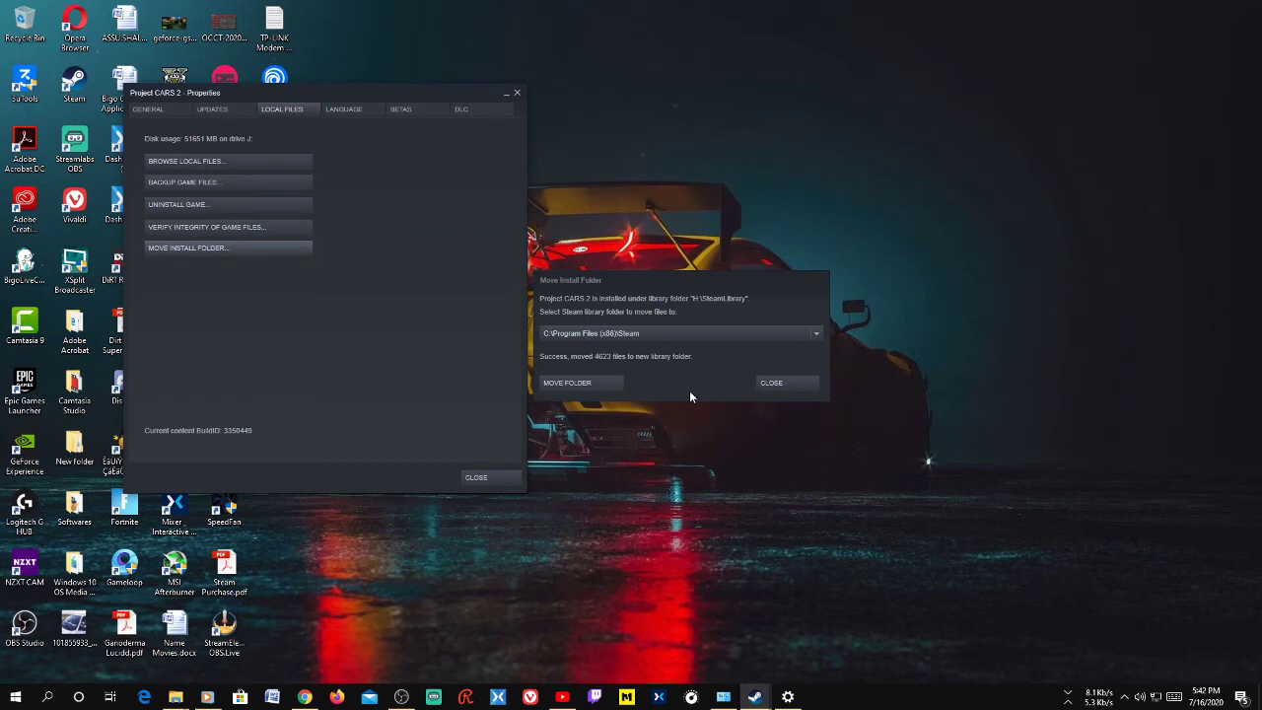
Close the move report and Properties window, then open Project CARS 2's Library page.
{"action": "left_click", "coordinate": [807, 387]}
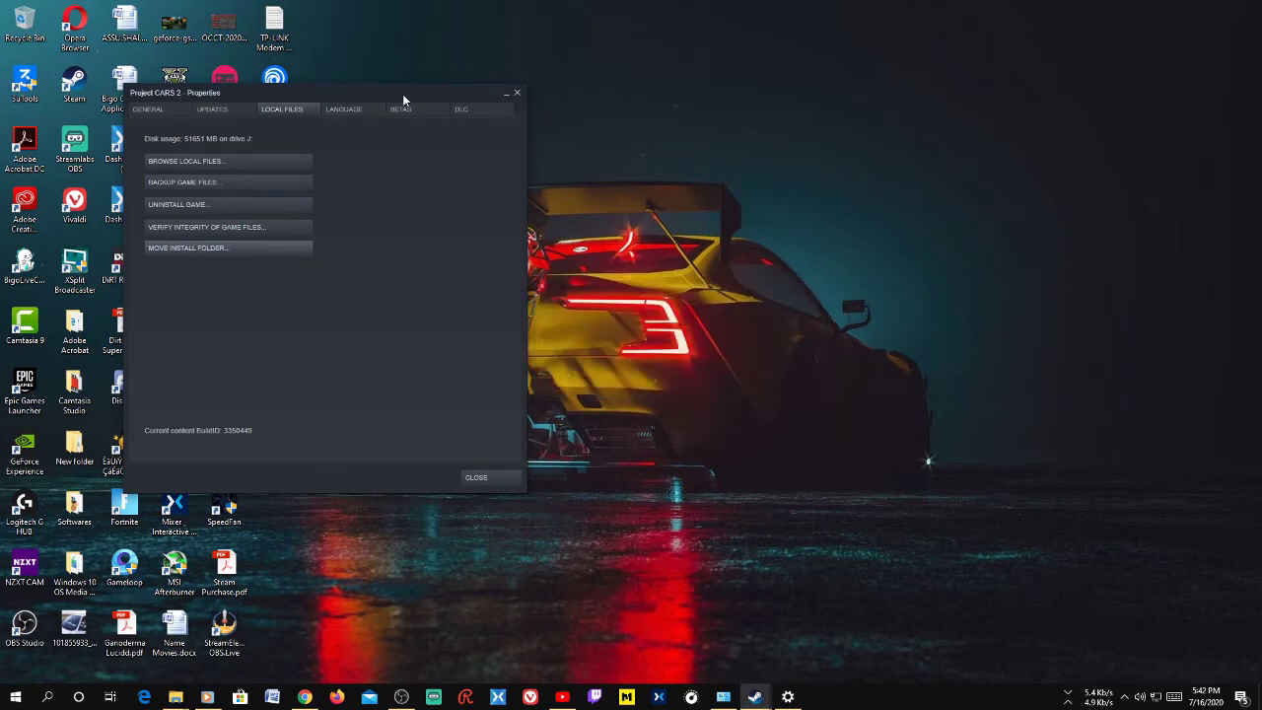
{"action": "left_click_drag", "start_coordinate": [403, 94], "coordinate": [727, 107]}
{"action": "left_click", "coordinate": [841, 104]}
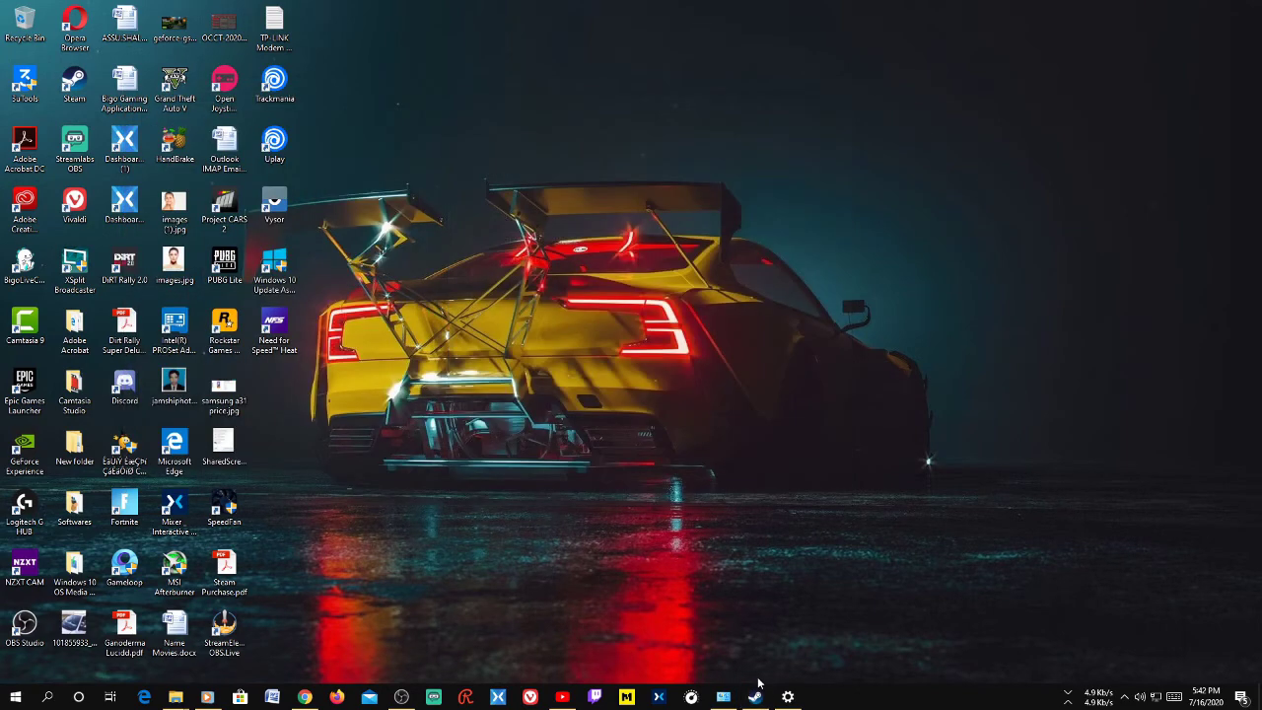
{"action": "mouse_move", "coordinate": [754, 697]}
{"action": "left_click", "coordinate": [732, 613]}
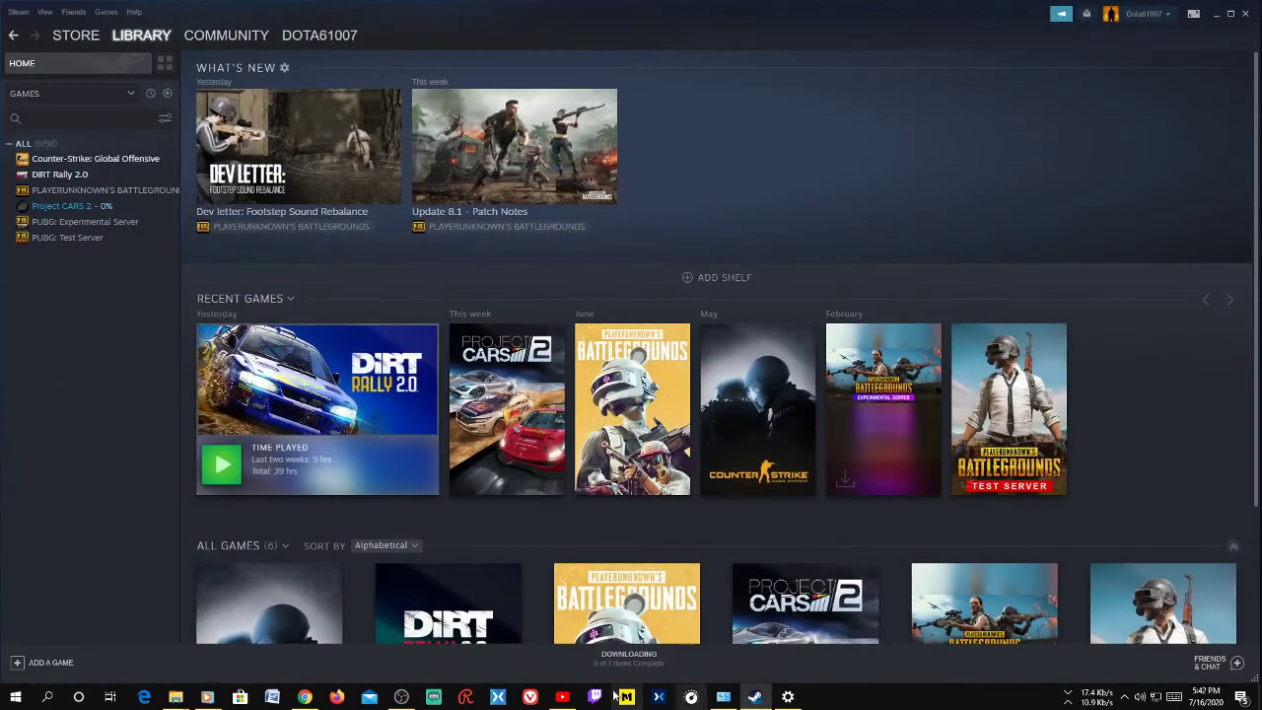
{"action": "left_click", "coordinate": [544, 405]}
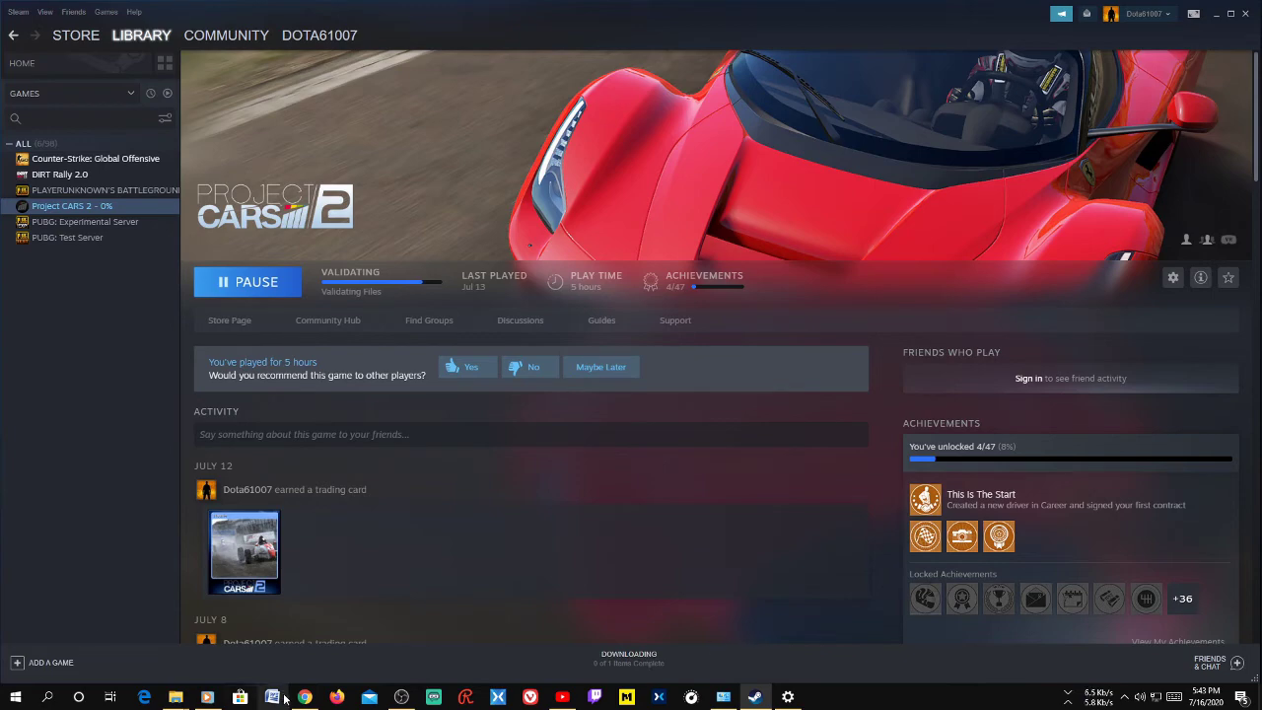
Browse TOSHIBA (J:)\SteamLibrary\steamapps\common to confirm Project CARS 2 is gone, then minimize Explorer.
{"action": "mouse_move", "coordinate": [175, 696]}
{"action": "left_click", "coordinate": [220, 652]}
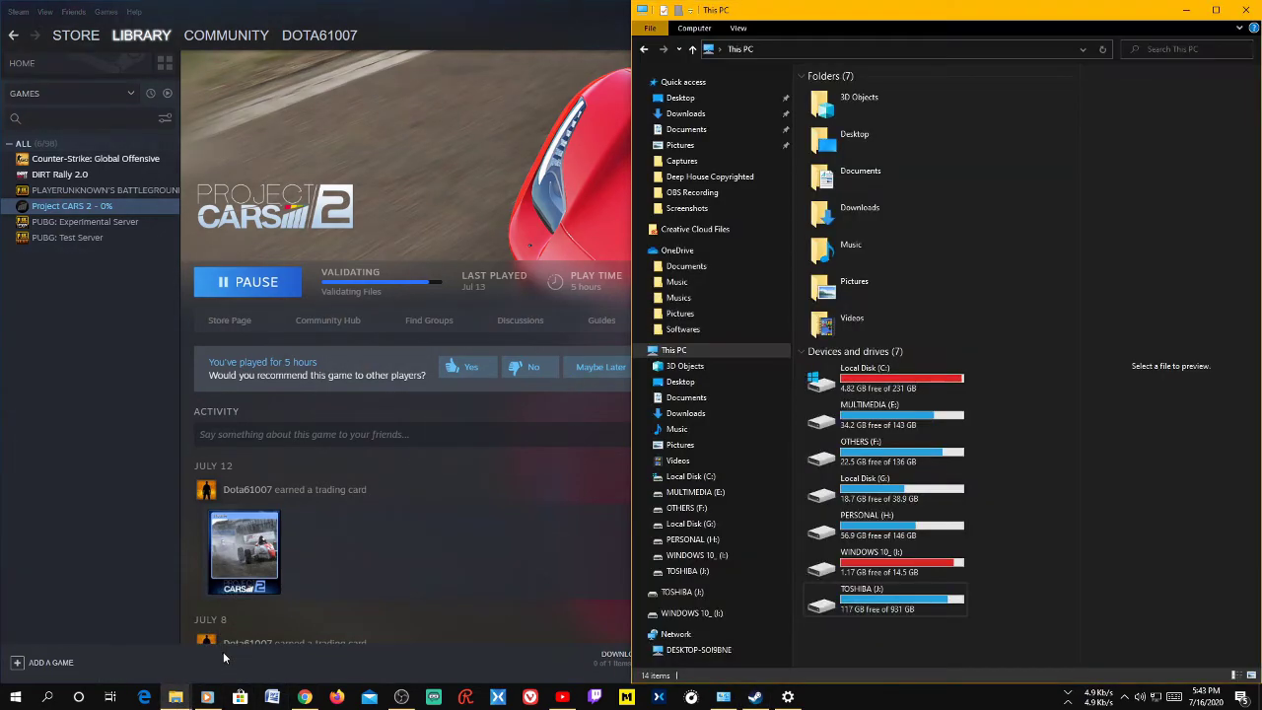
{"action": "left_click", "coordinate": [883, 604]}
{"action": "double_click", "coordinate": [883, 604]}
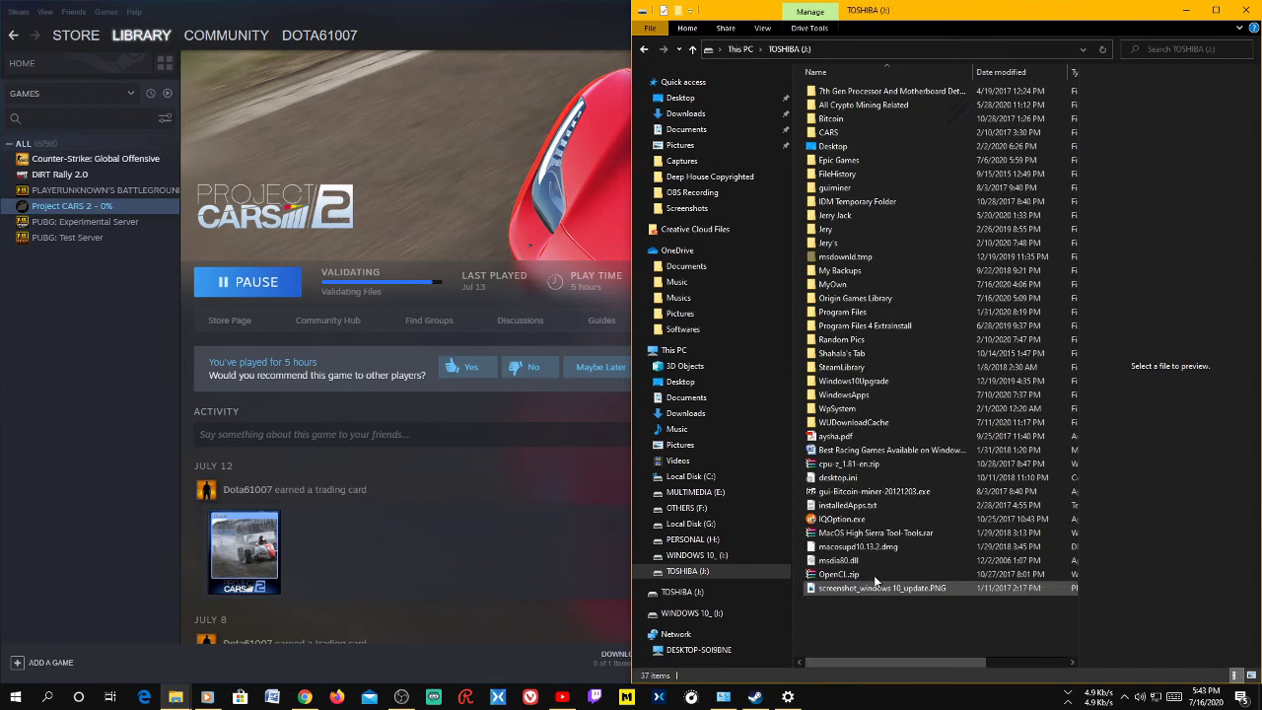
{"action": "double_click", "coordinate": [858, 369]}
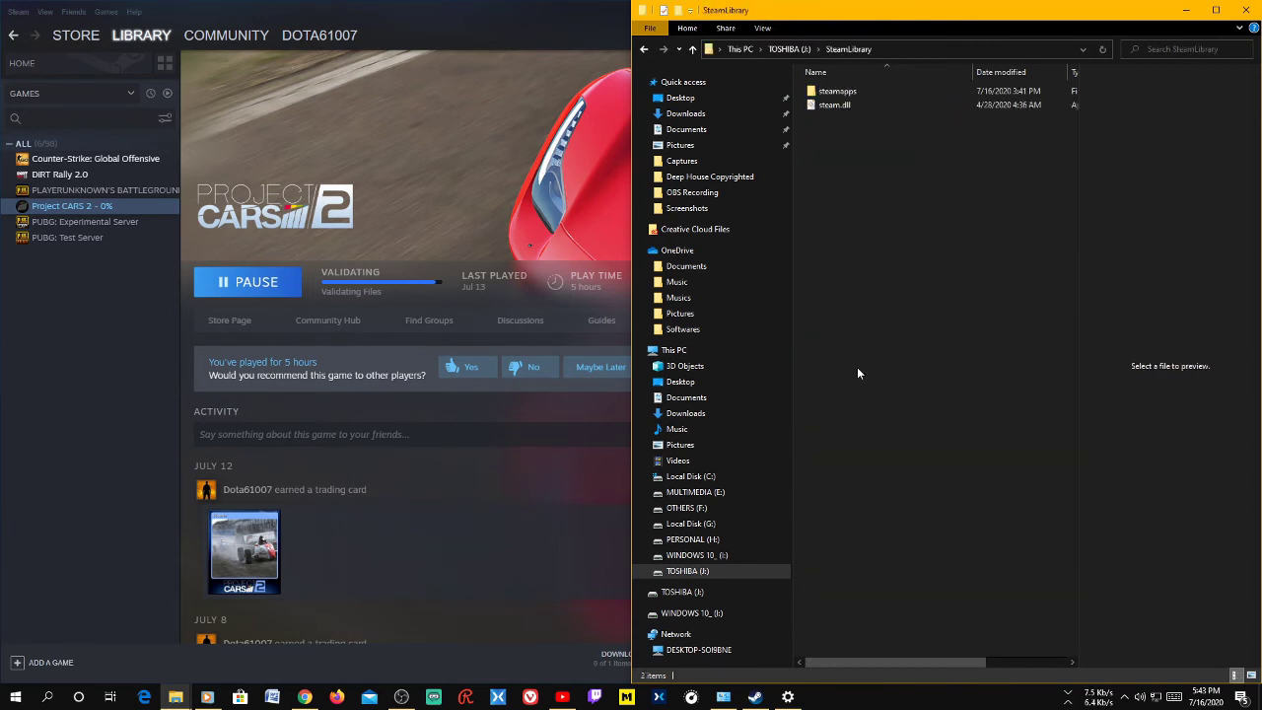
{"action": "double_click", "coordinate": [871, 93]}
{"action": "double_click", "coordinate": [854, 96]}
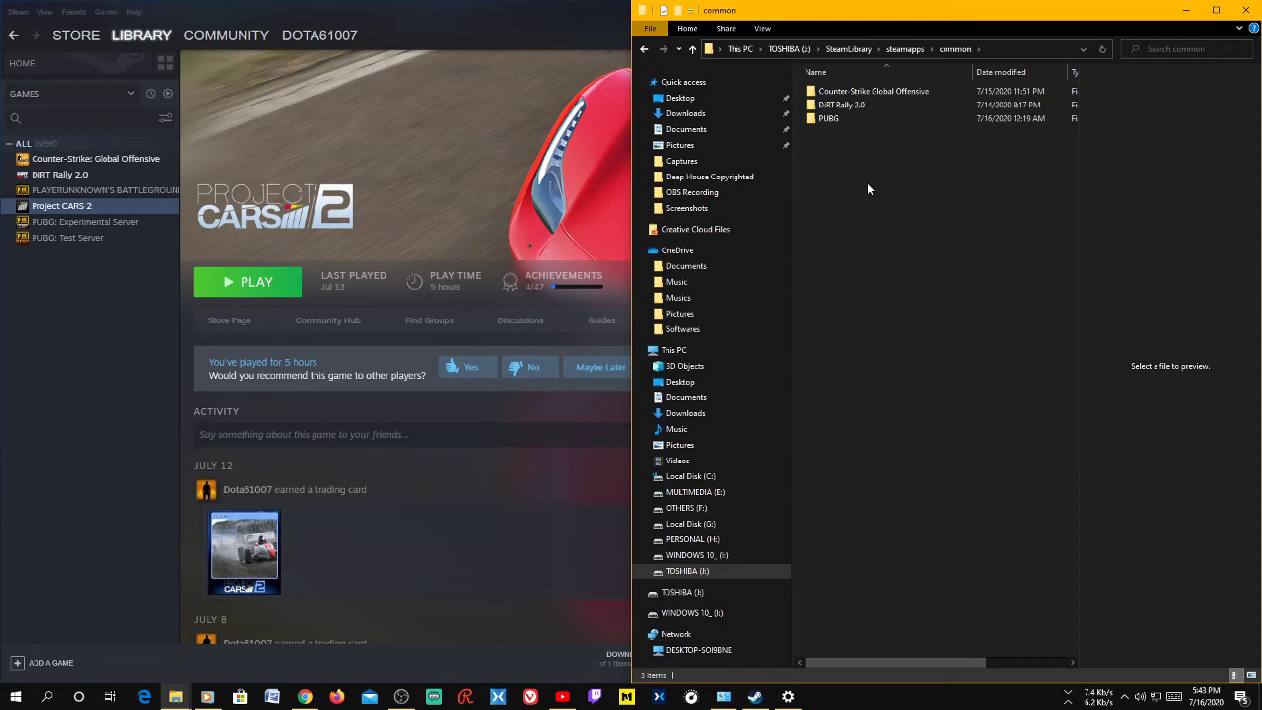
{"action": "left_click", "coordinate": [1189, 11]}
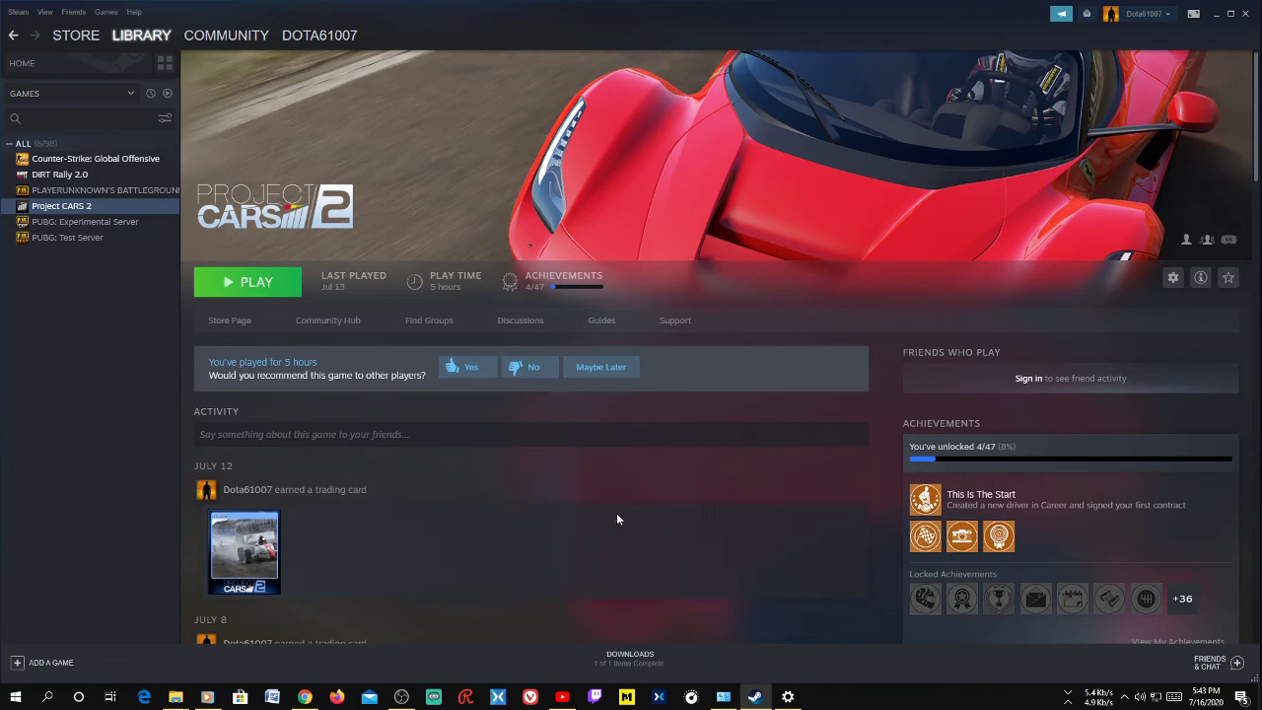
Open Settings > Downloads > Steam Library Folders and select the H:\SteamLibrary entry.
{"action": "left_click", "coordinate": [18, 13]}
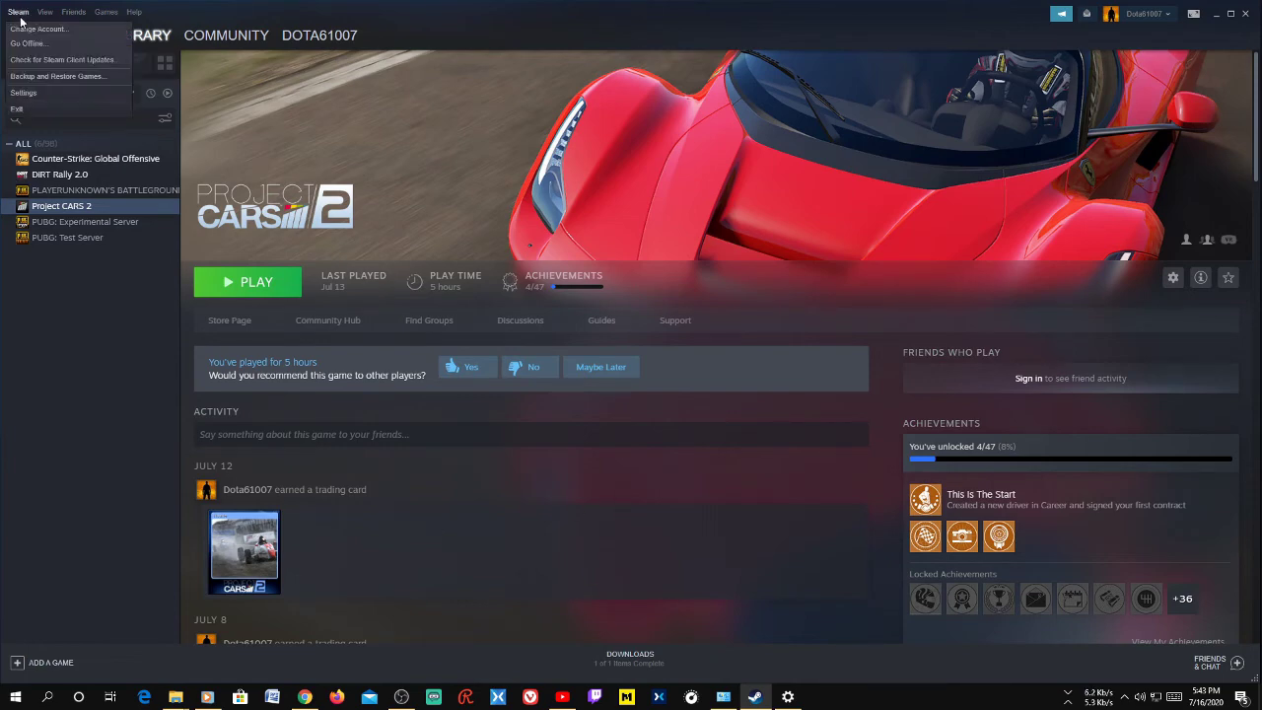
{"action": "left_click", "coordinate": [24, 93]}
{"action": "left_click", "coordinate": [429, 284]}
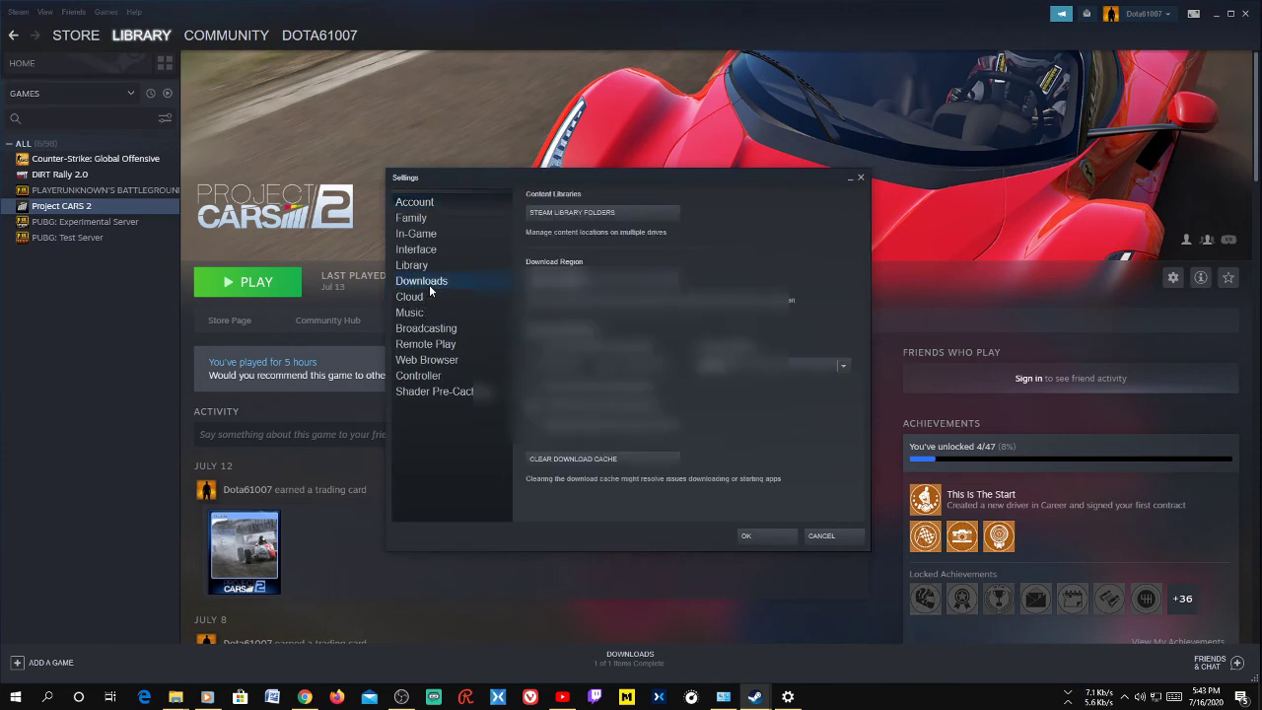
{"action": "left_click", "coordinate": [588, 216]}
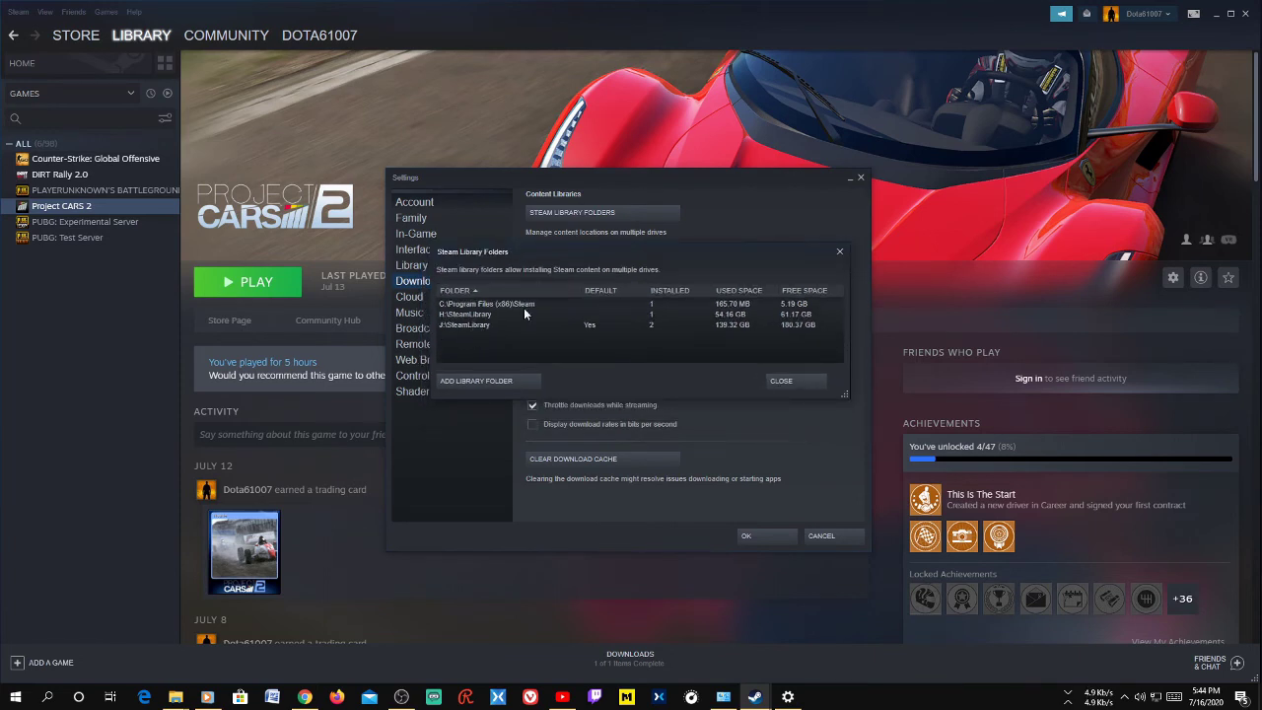
{"action": "left_click", "coordinate": [589, 311]}
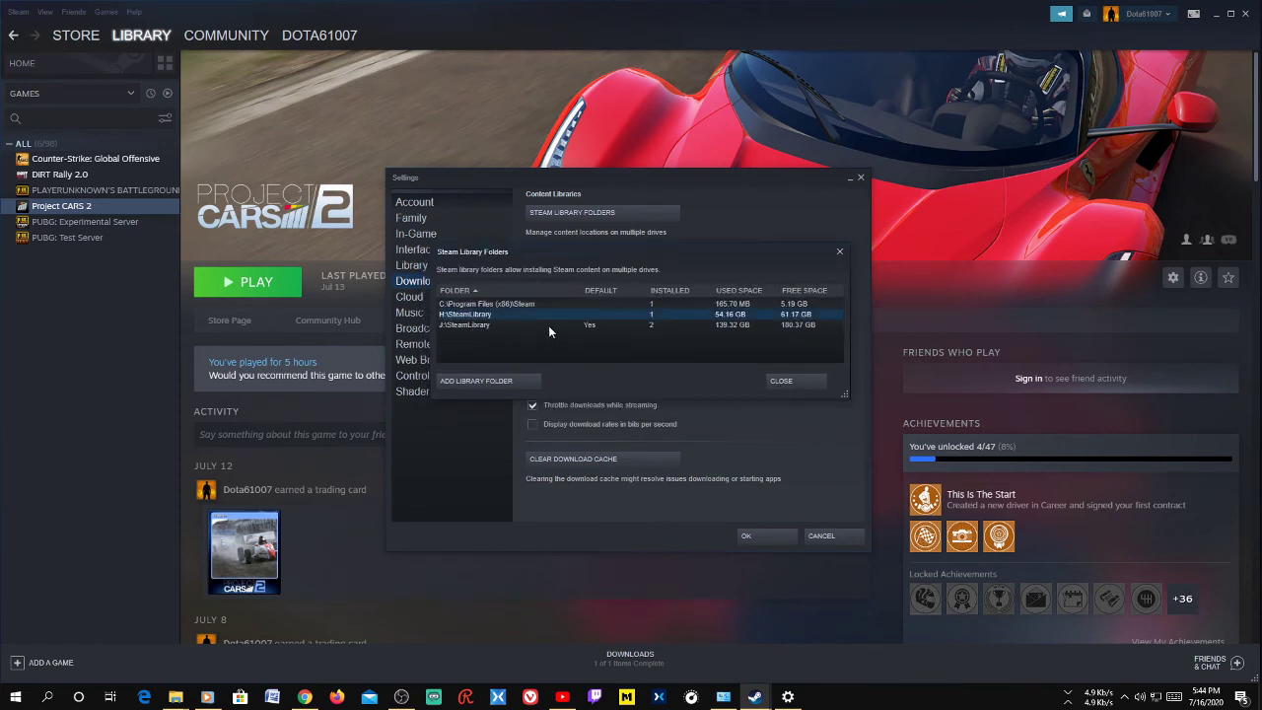
{"action": "left_click", "coordinate": [548, 325]}
{"action": "left_click", "coordinate": [570, 304]}
{"action": "left_click", "coordinate": [542, 316]}
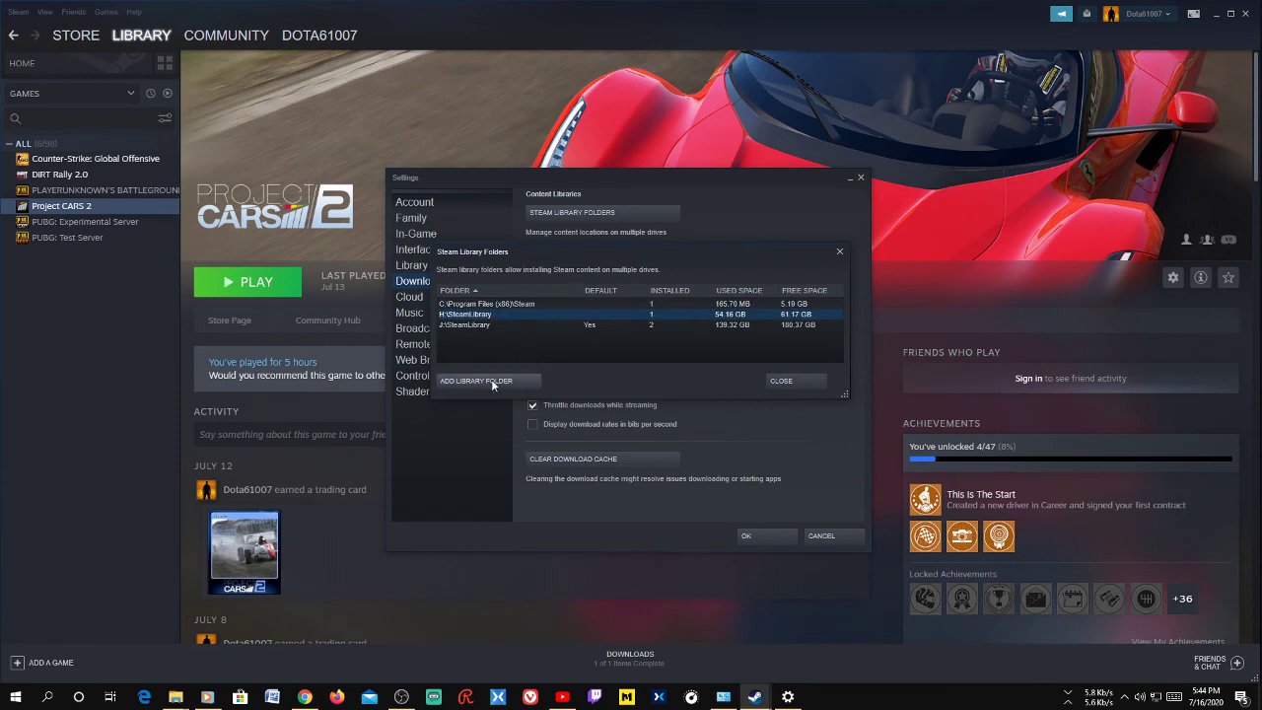
Make H:\SteamLibrary the default Steam library folder.
{"action": "right_click", "coordinate": [583, 315]}
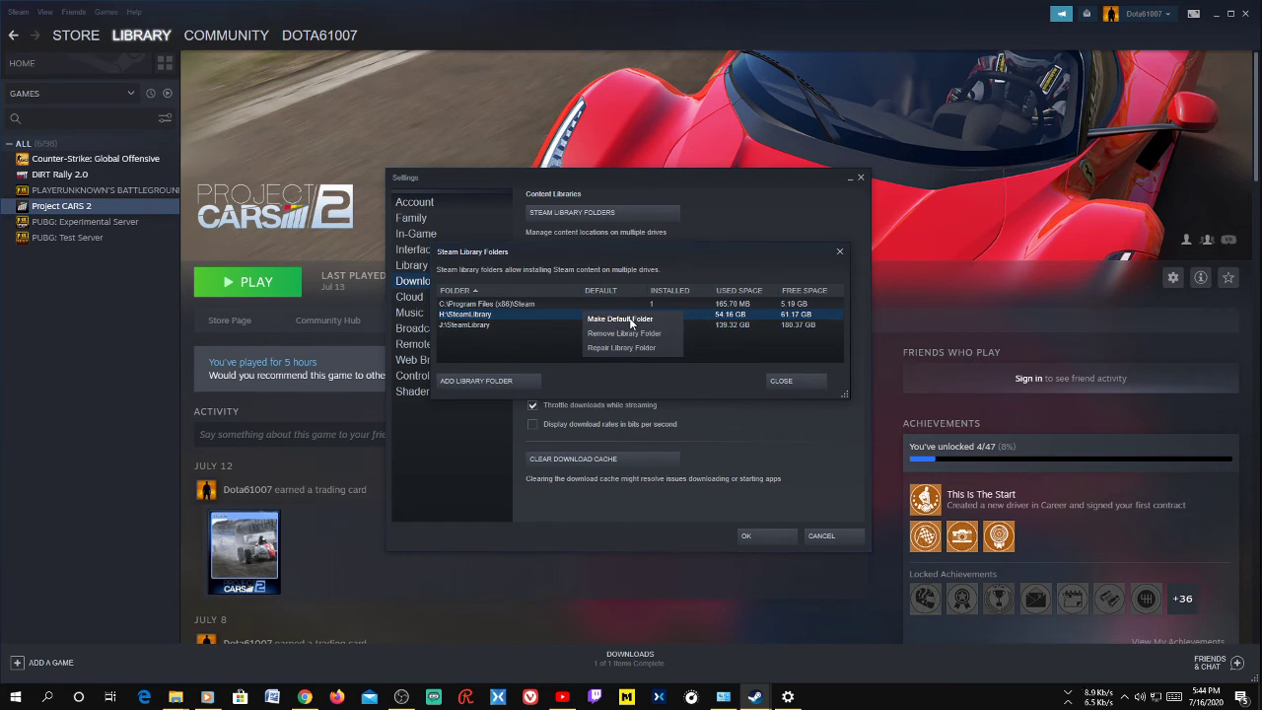
{"action": "left_click", "coordinate": [621, 320]}
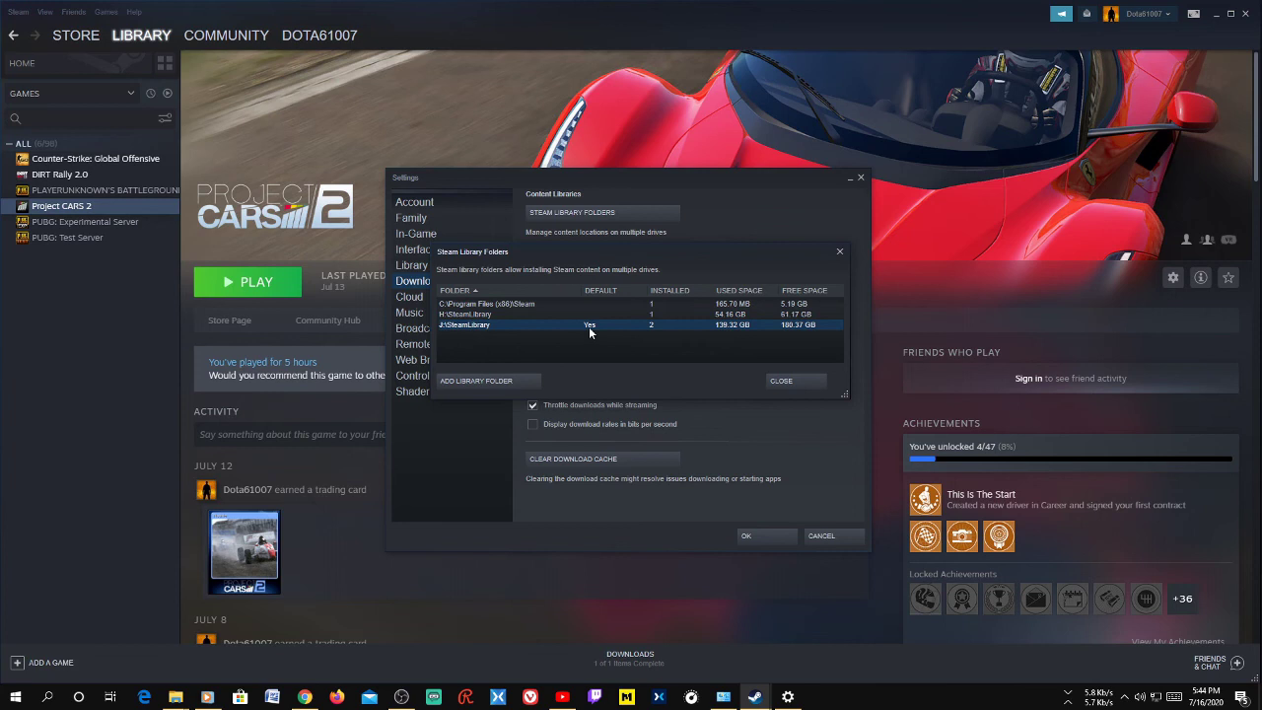
{"action": "left_click", "coordinate": [587, 318]}
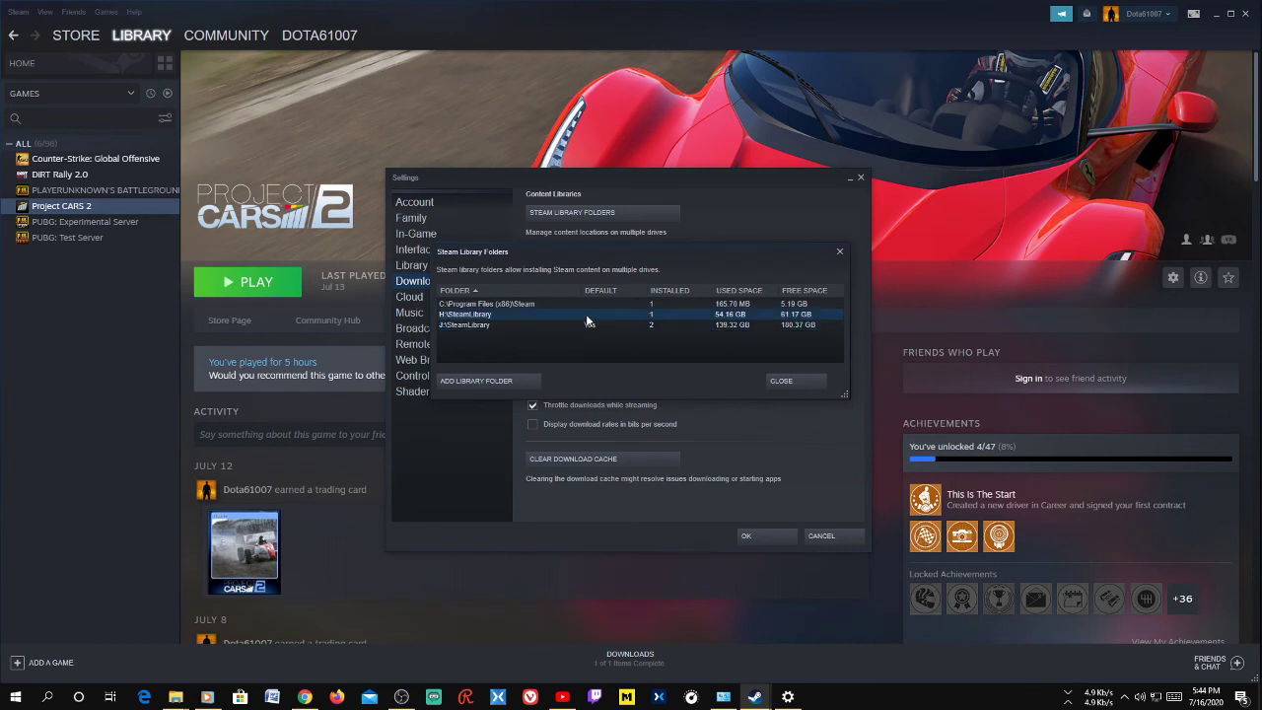
{"action": "right_click", "coordinate": [586, 314]}
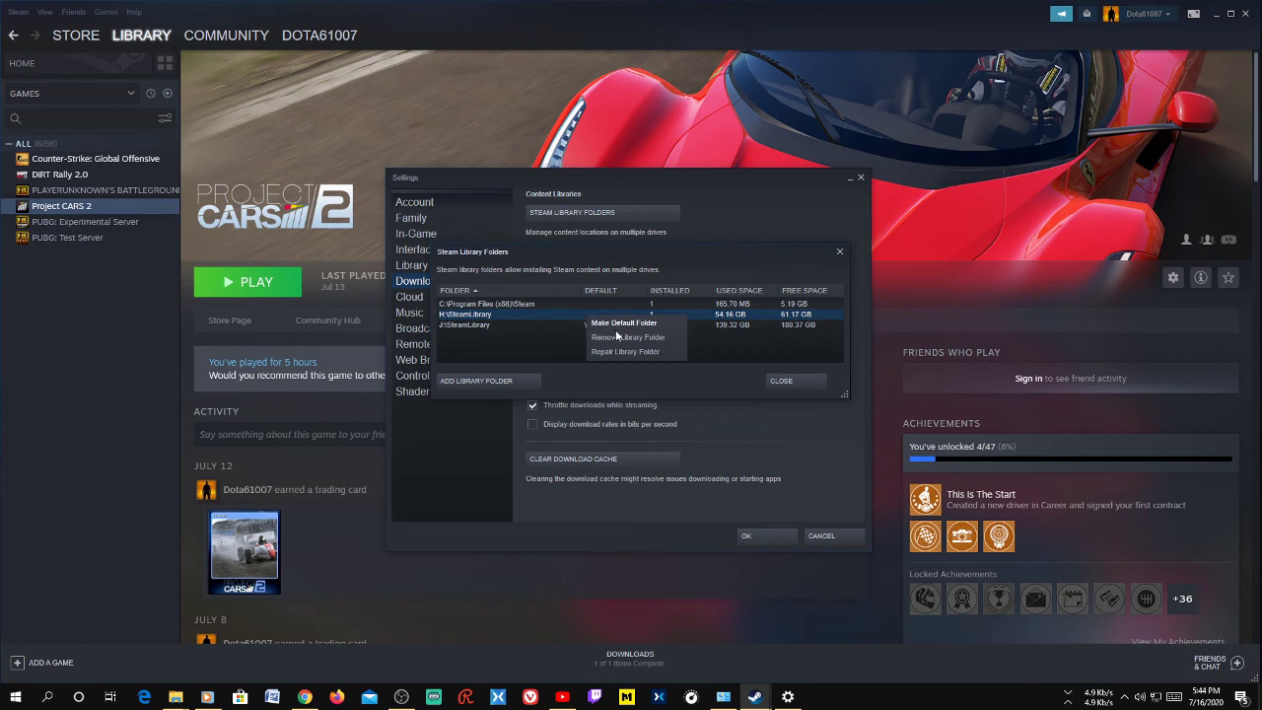
{"action": "left_click", "coordinate": [629, 324]}
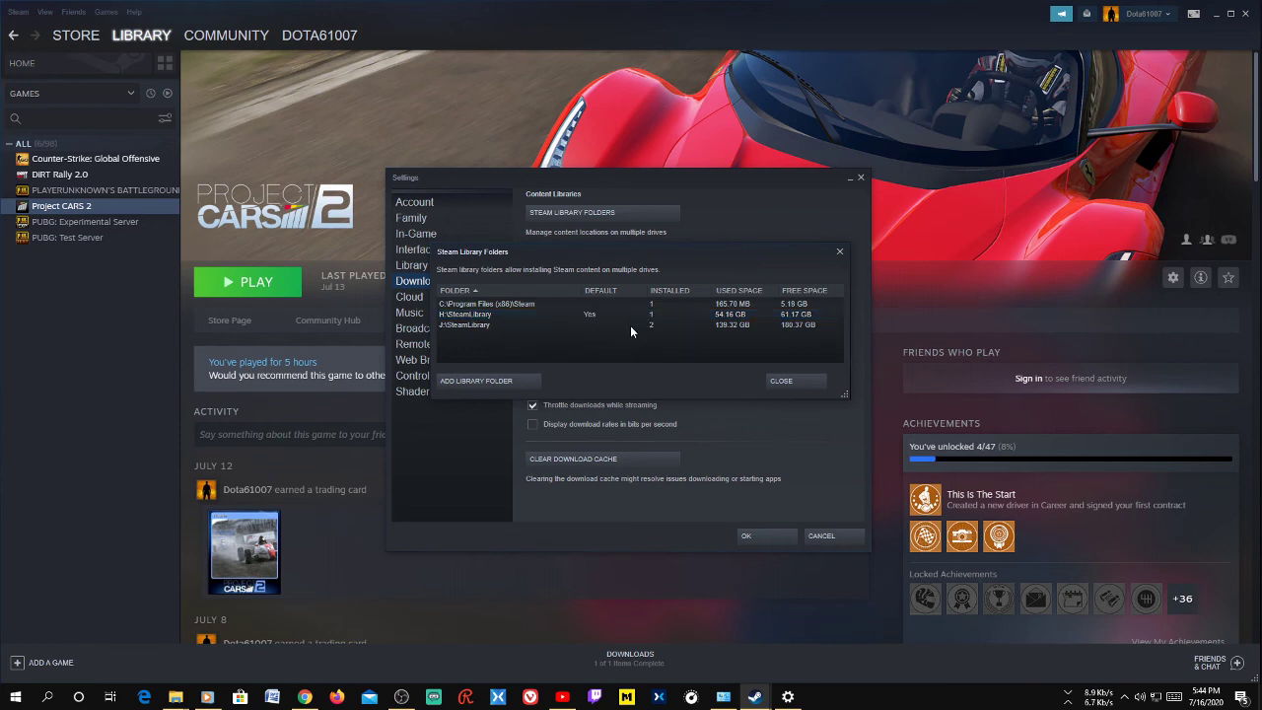
Cancel adding a new library folder and leave J:\SteamLibrary's options unchanged.
{"action": "left_click", "coordinate": [514, 380]}
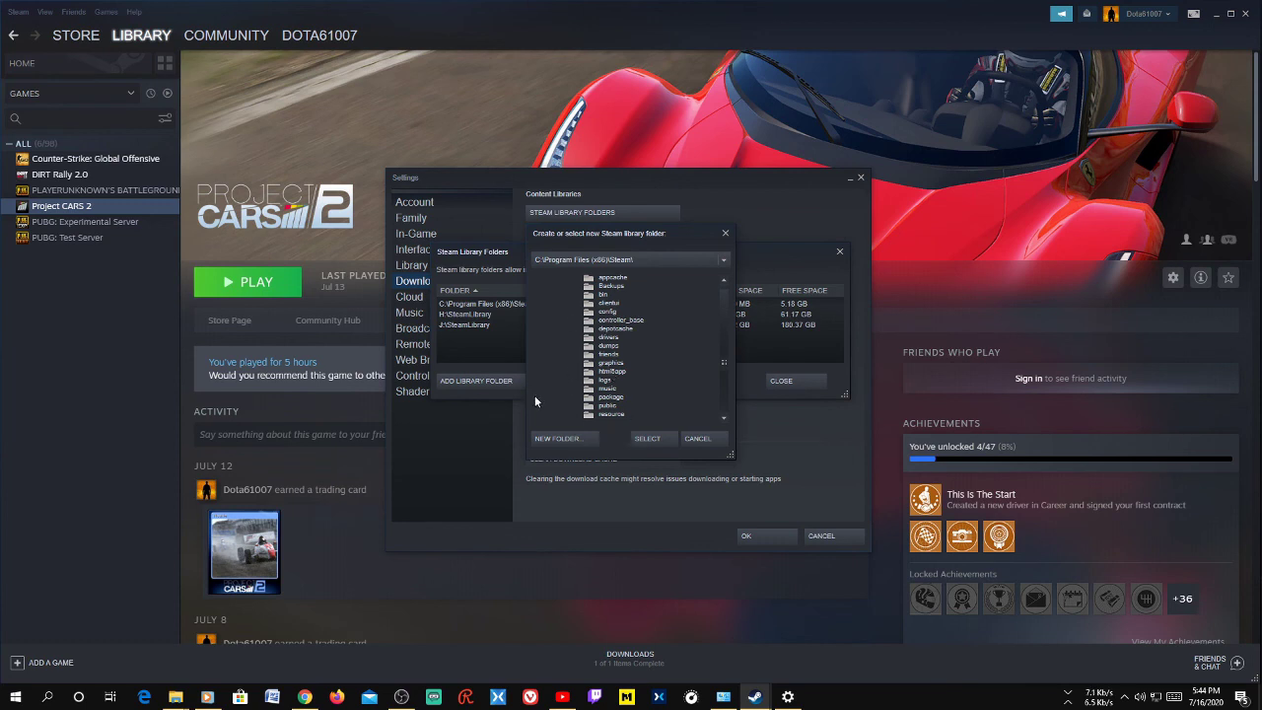
{"action": "left_click", "coordinate": [700, 441]}
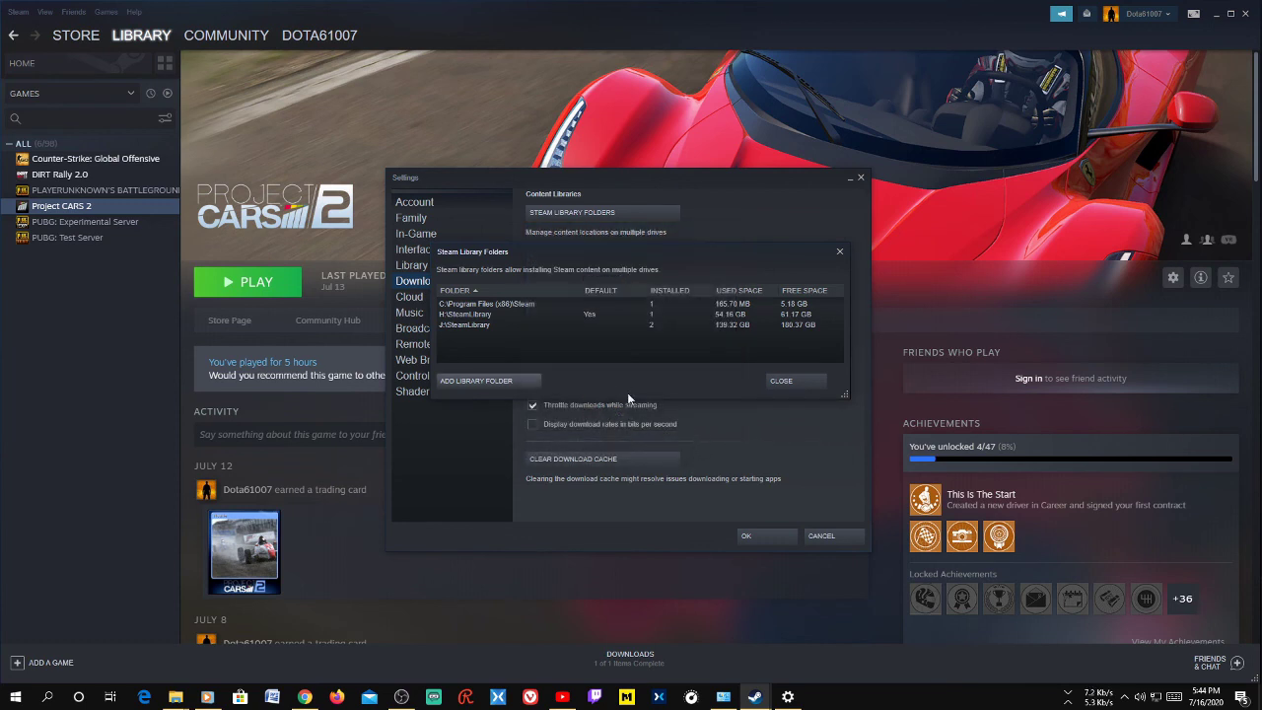
{"action": "right_click", "coordinate": [568, 324]}
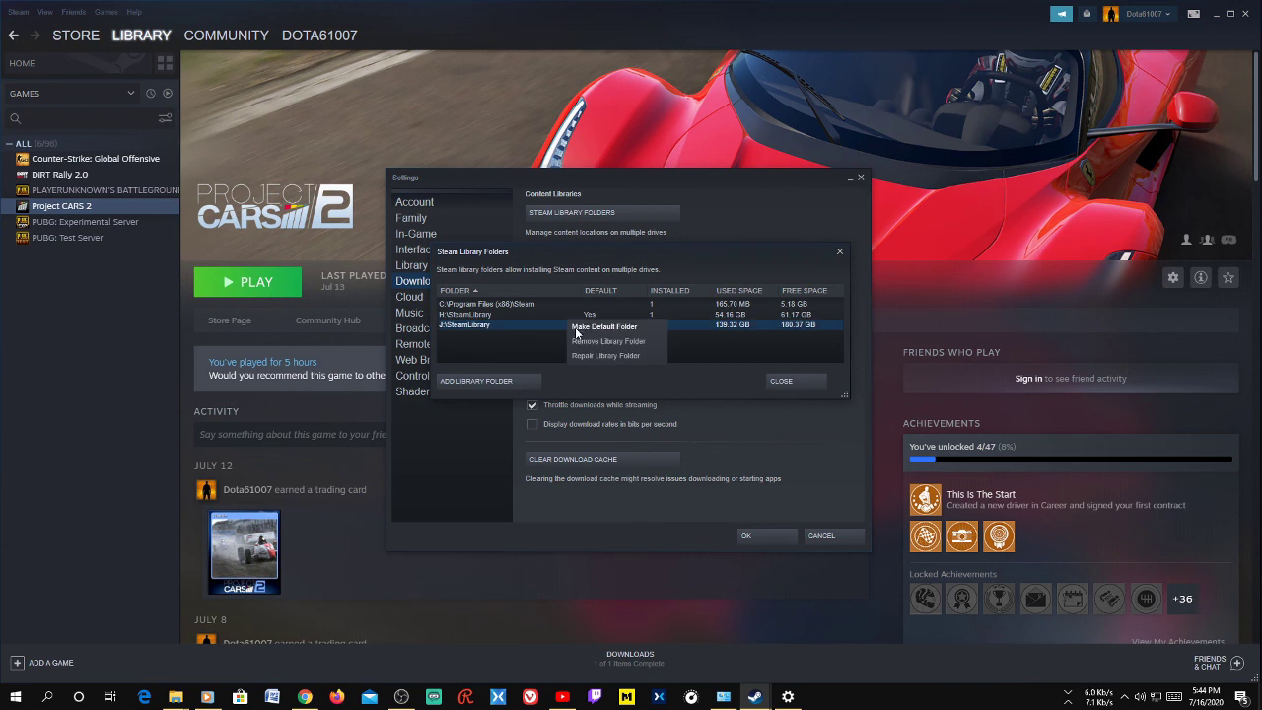
{"action": "left_click", "coordinate": [545, 349]}
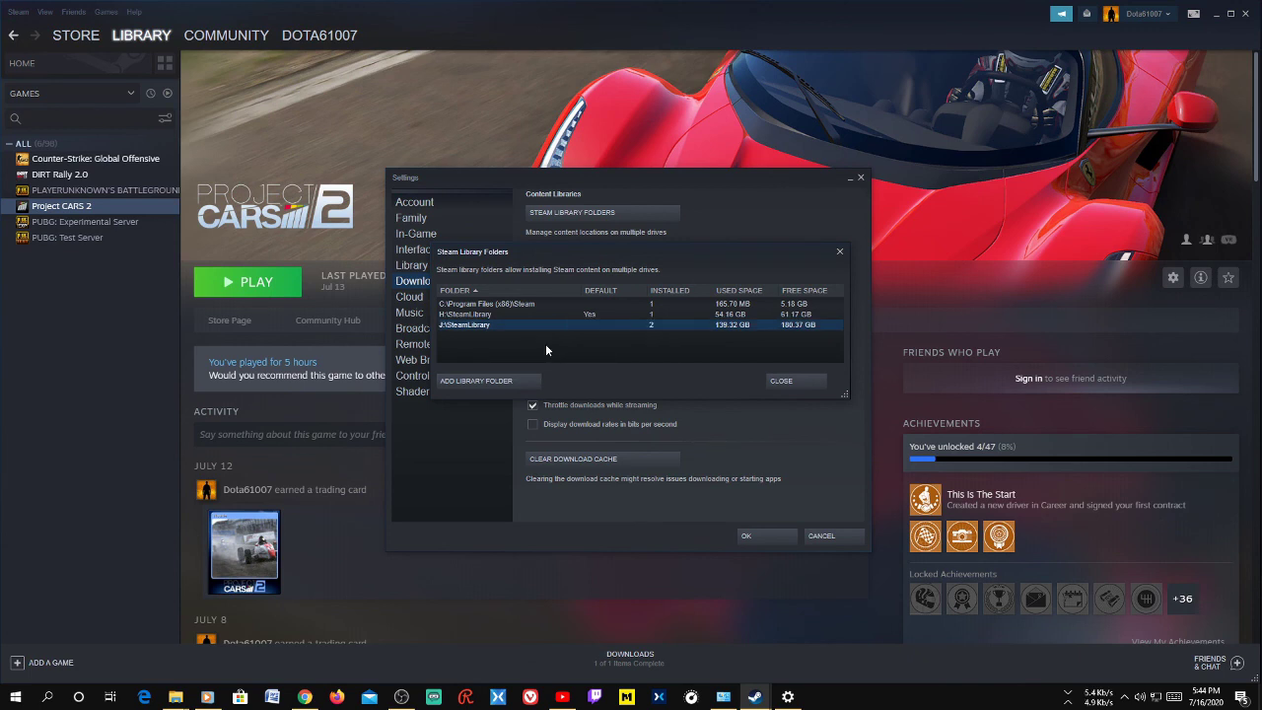